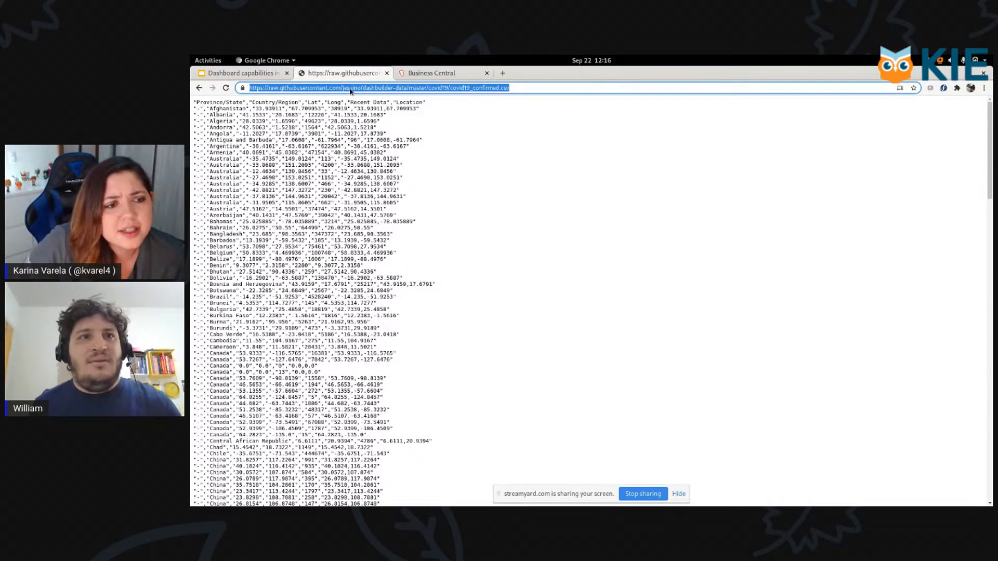
Step: Enlarge the raw covid19_confirmed.csv text and examine its columns, separators and quoting
click(508, 173)
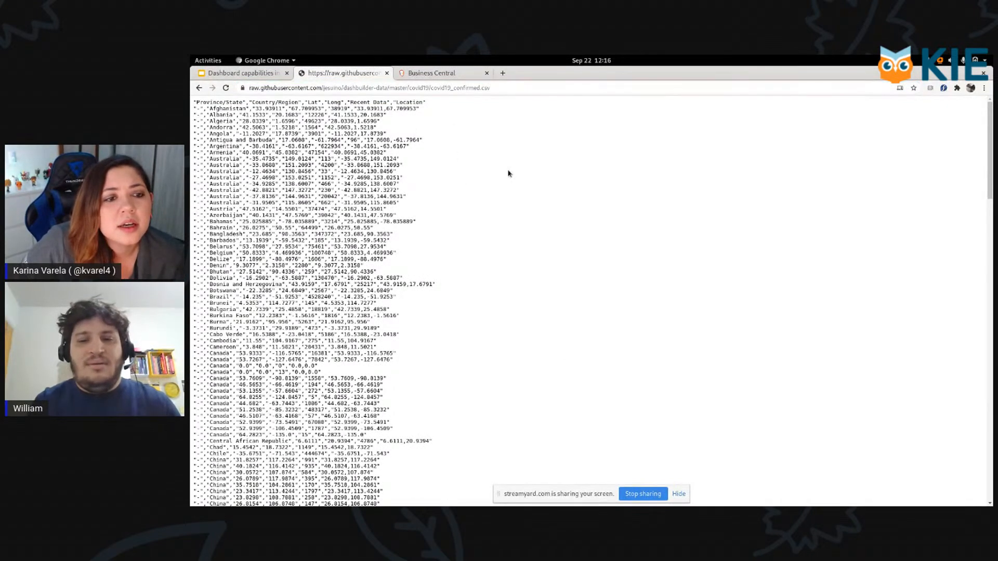
key(ctrl+plus)
key(ctrl+plus)
key(ctrl+plus)
key(ctrl+plus)
key(ctrl+plus)
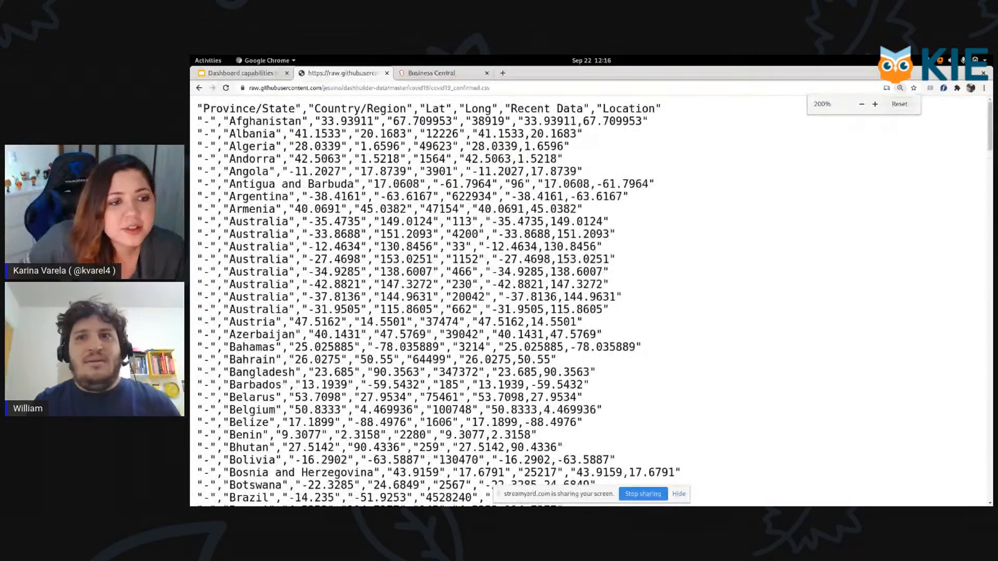
key(ctrl+plus)
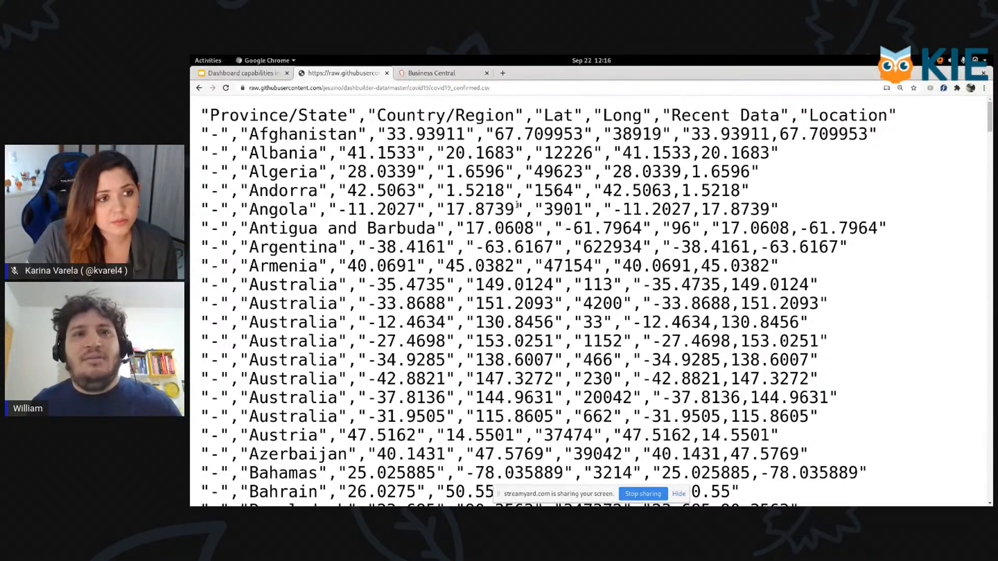
Step: Return to the GitHub page of covid19_confirmed.csv and examine its enlarged data table
click(198, 88)
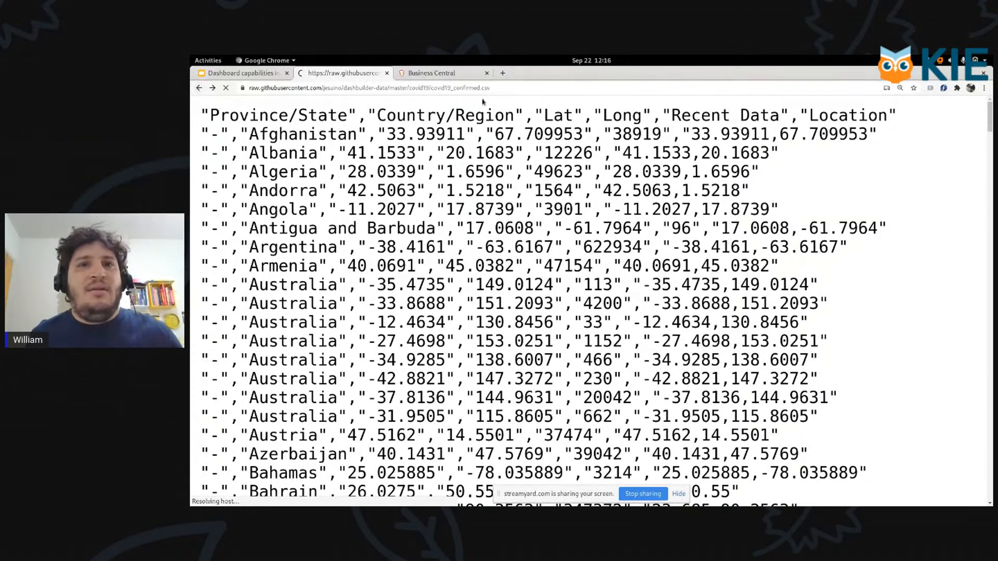
click(507, 88)
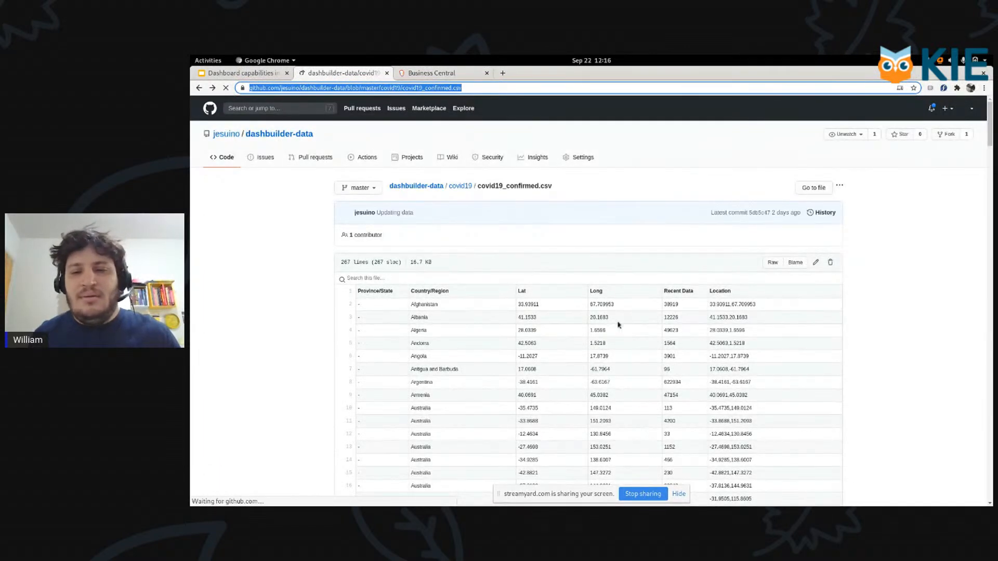
key(ctrl+plus)
key(ctrl+plus)
key(ctrl+plus)
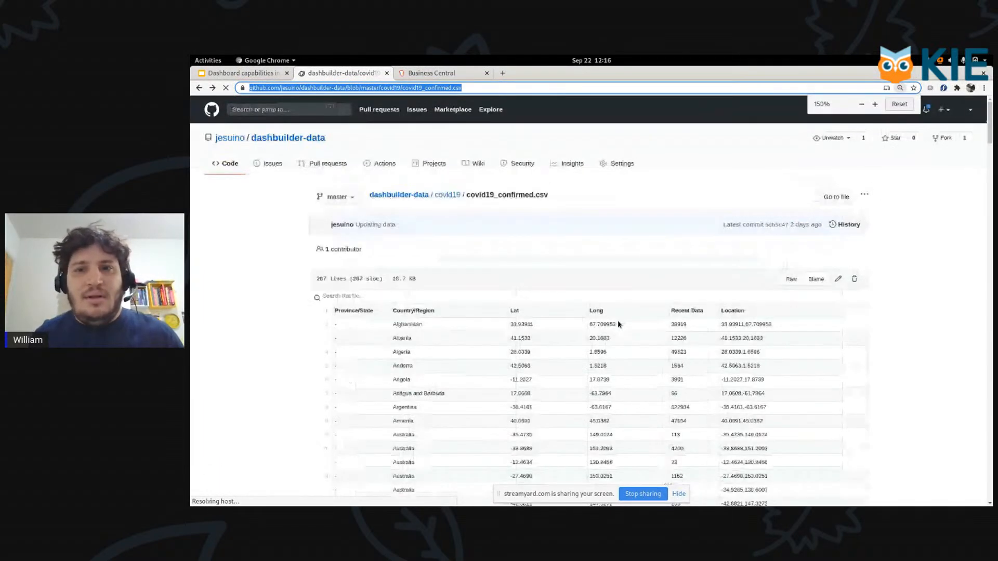
scroll(613, 351, down, 2)
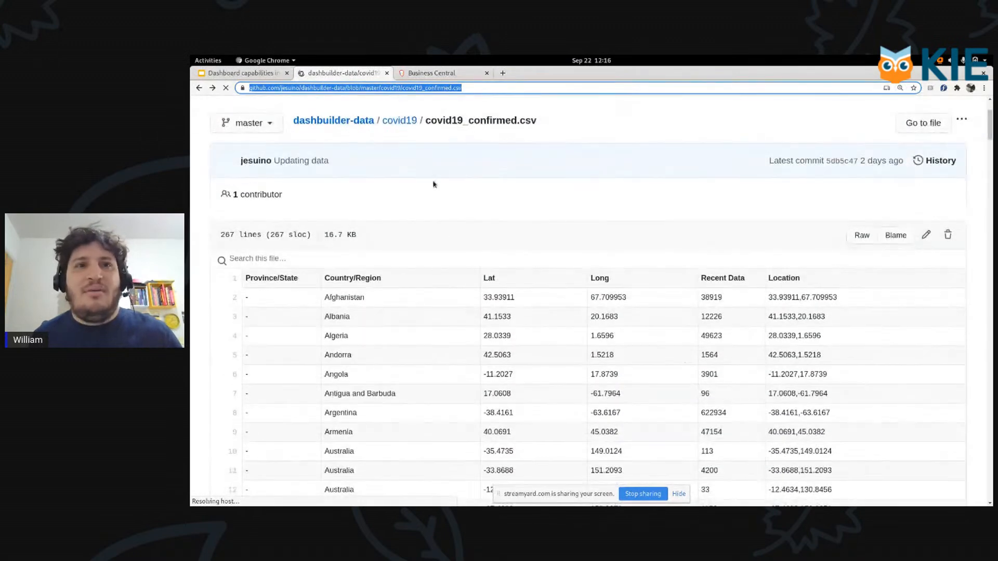
Step: Switch to Business Central and start a new data set with CSV as the provider type
click(439, 73)
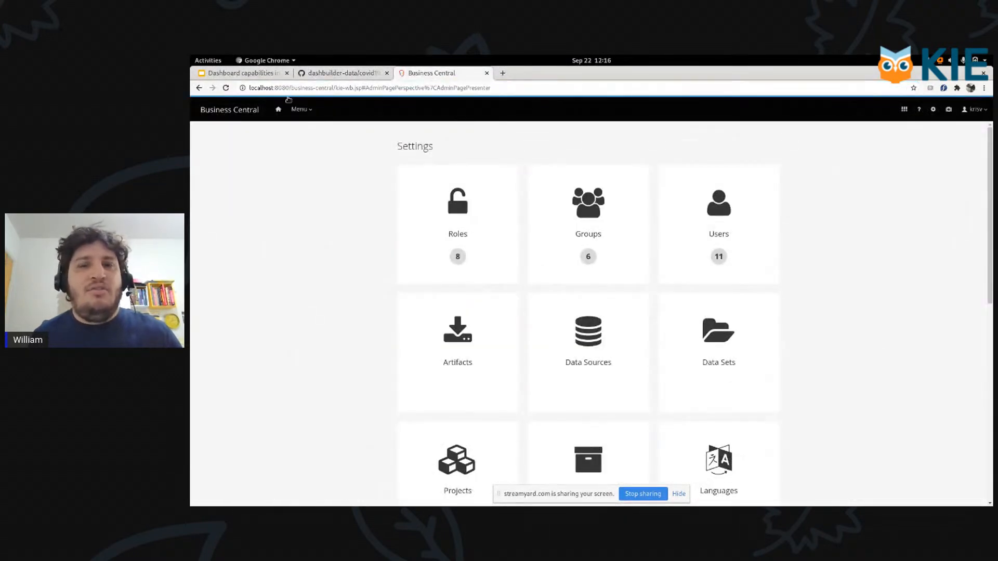
scroll(817, 264, down, 1)
click(726, 283)
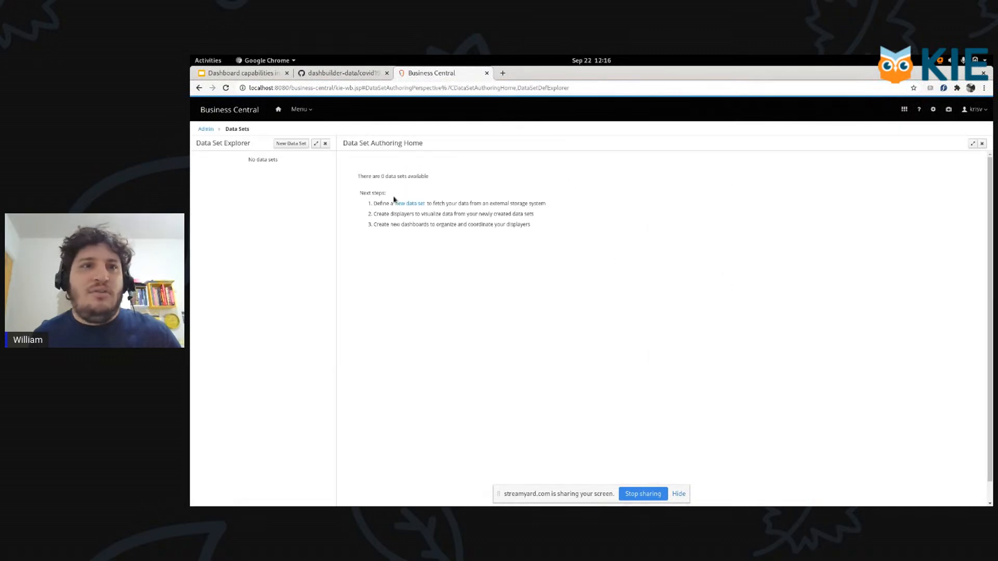
click(291, 144)
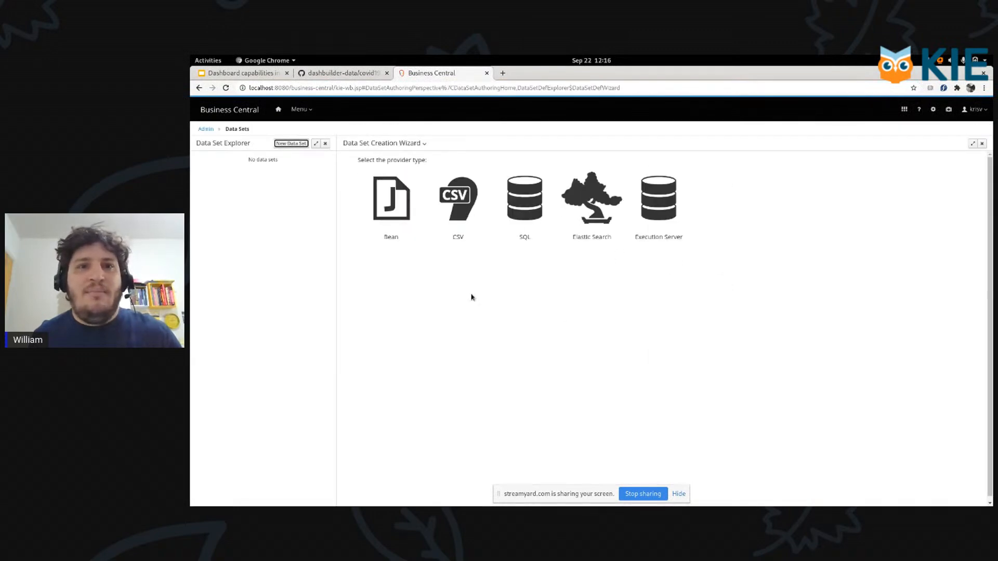
click(343, 73)
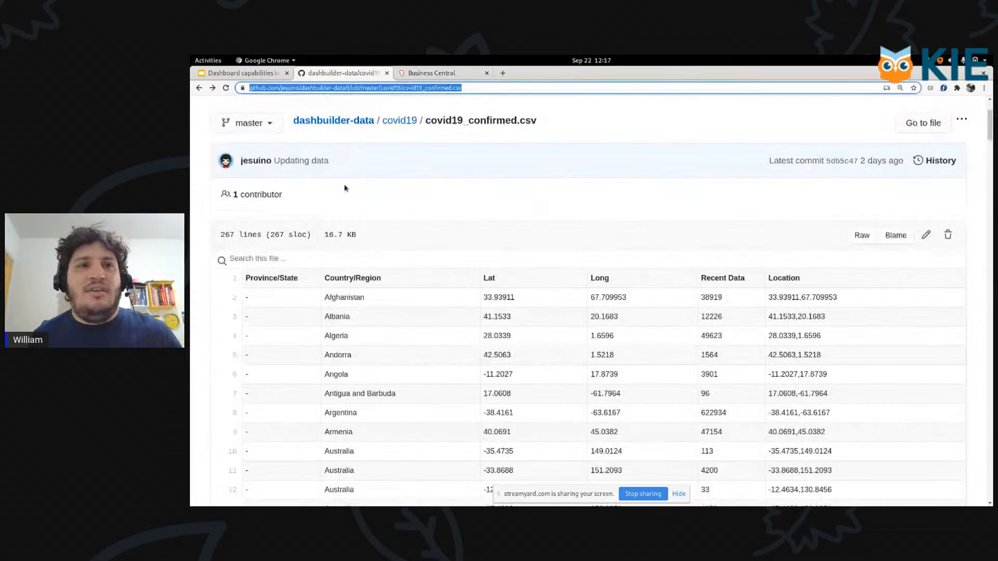
click(448, 74)
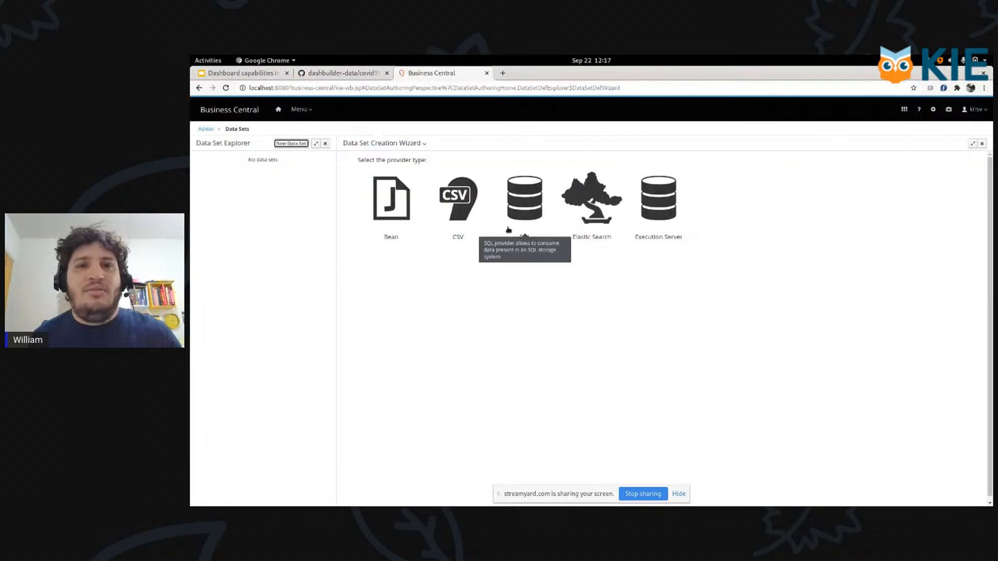
click(458, 206)
Step: Name the data set "COVID Cases" and use the raw GitHub address of covid19_confirmed.csv as its file URL
click(526, 173)
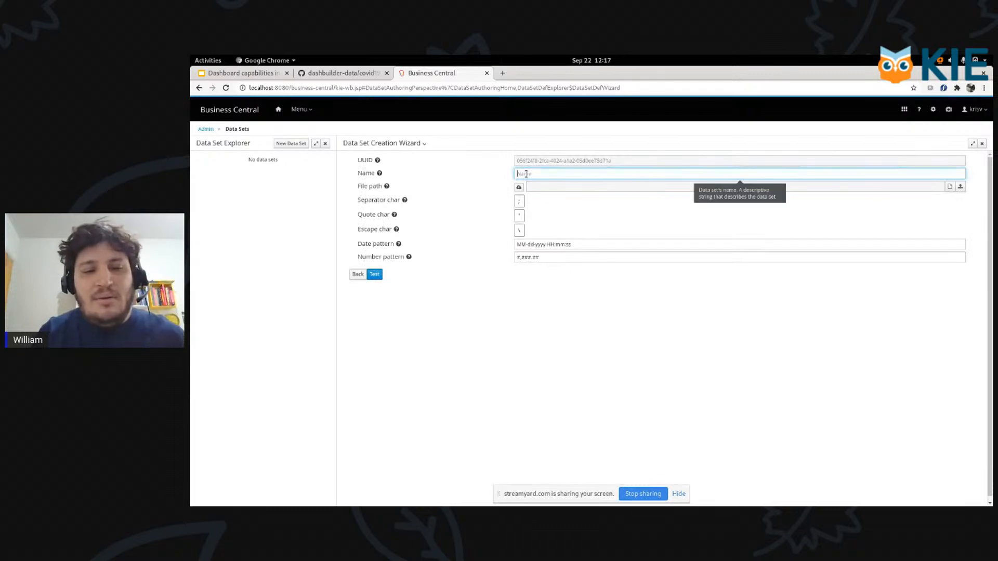
text(COVID)
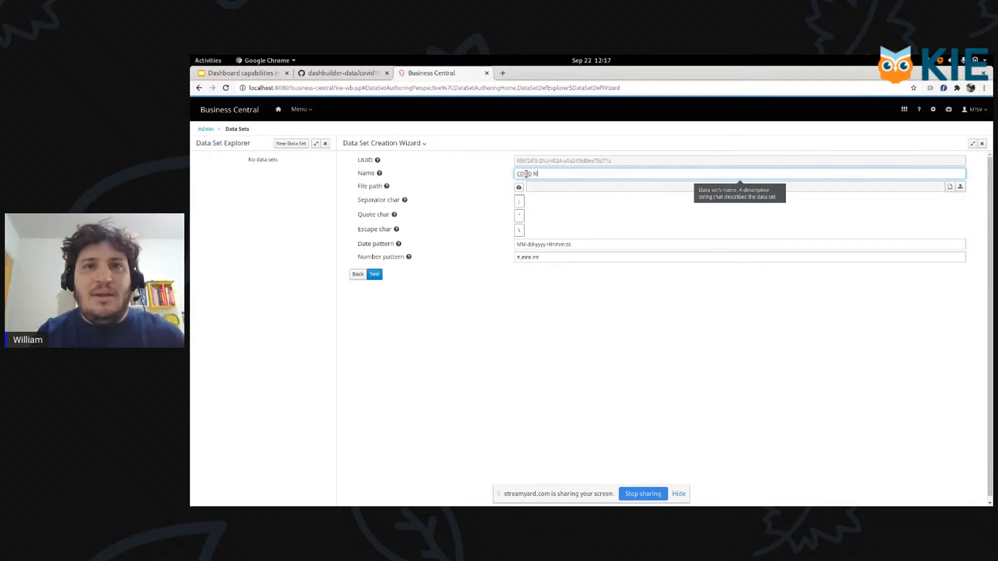
text( Cases)
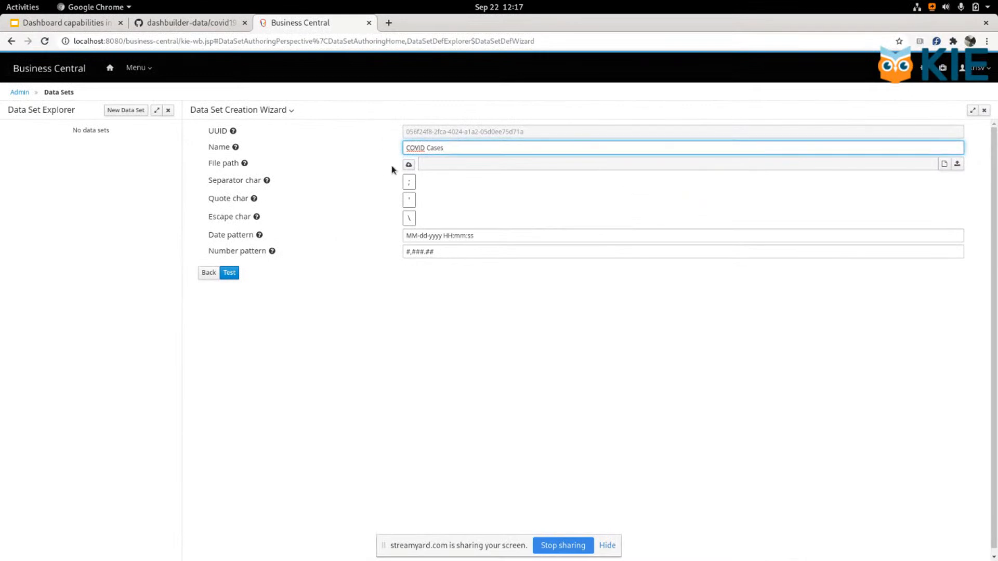
click(410, 165)
click(462, 168)
text(https://raw.githubusercontent.com/jesuino/dashbuilder-data/master/covid19/covid19_confirmed.csv)
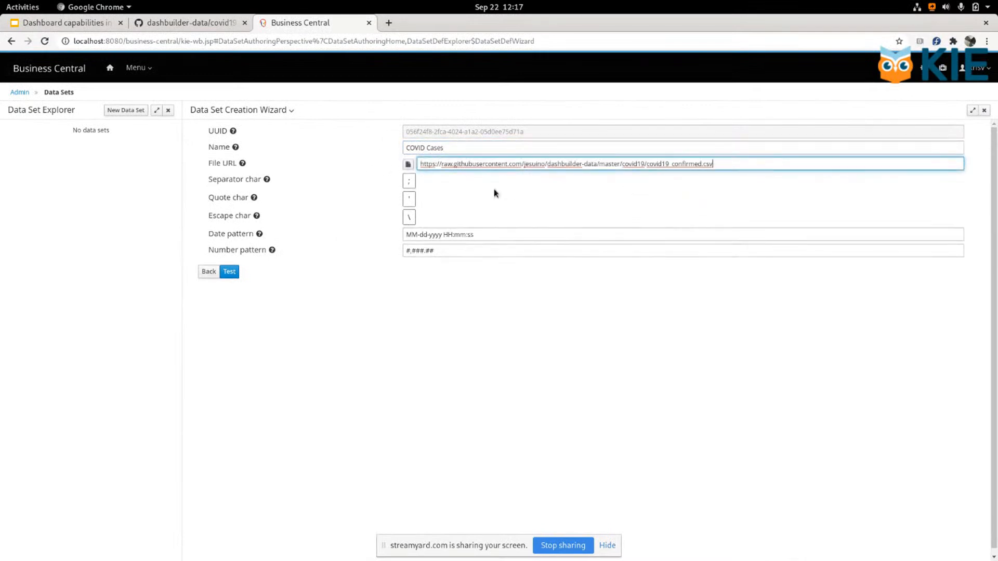
Step: Set the separator and quote characters to match the CSV file, and test the data set
click(410, 181)
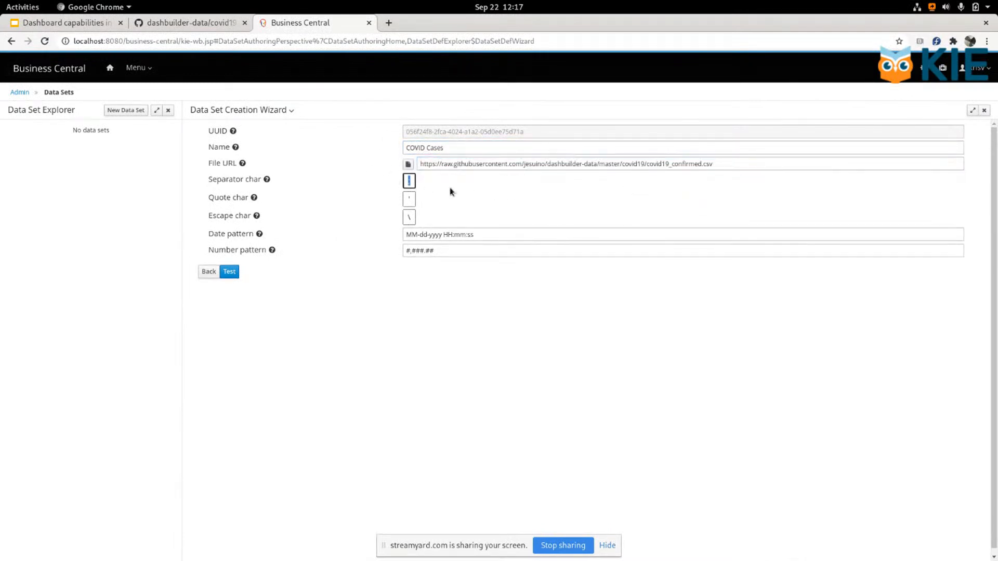
key(Tab)
click(592, 203)
click(231, 274)
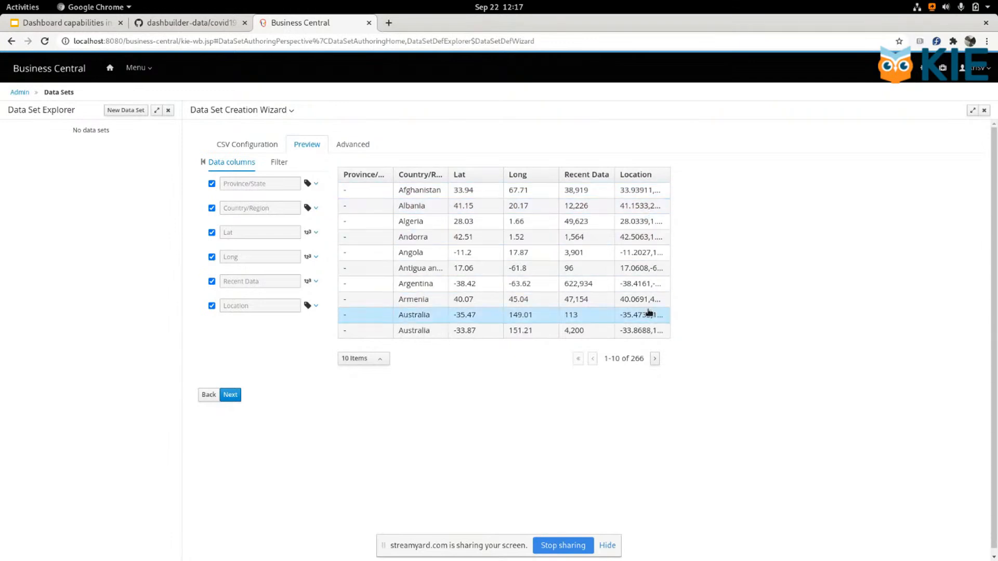
Step: Enable the backend cache for the data set with a maximum of 500 rows
click(352, 146)
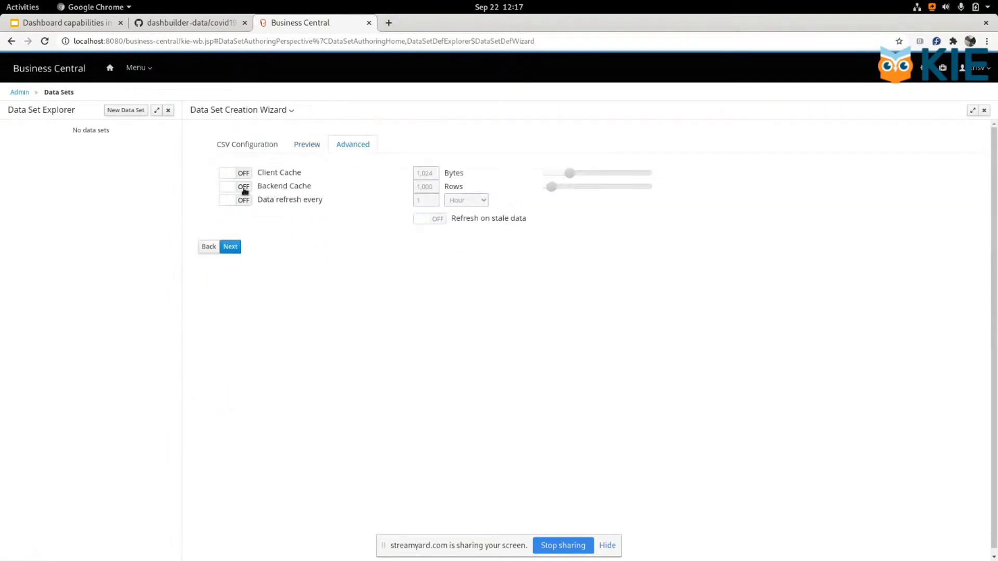
click(311, 146)
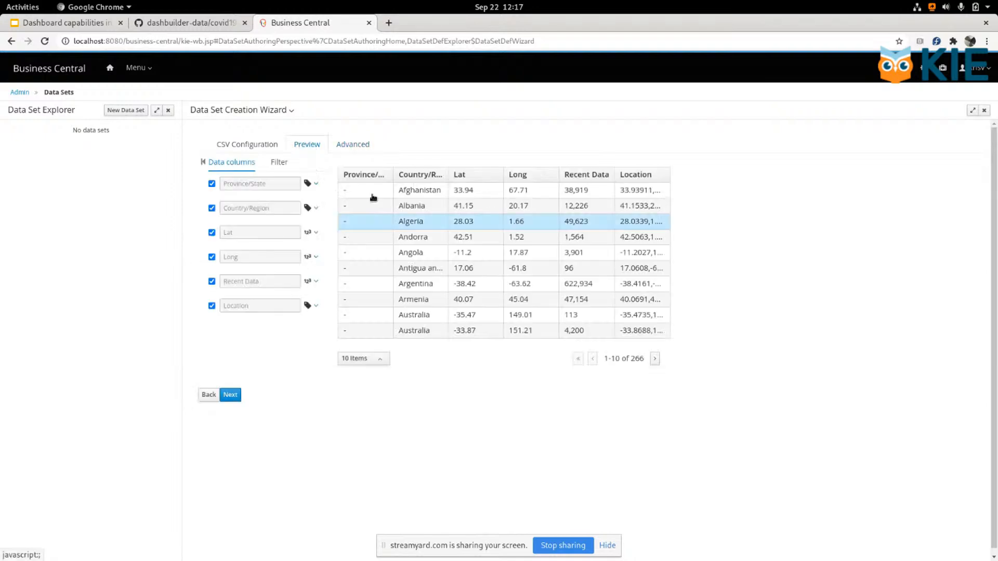
click(346, 145)
click(243, 188)
double_click(433, 187)
text(500)
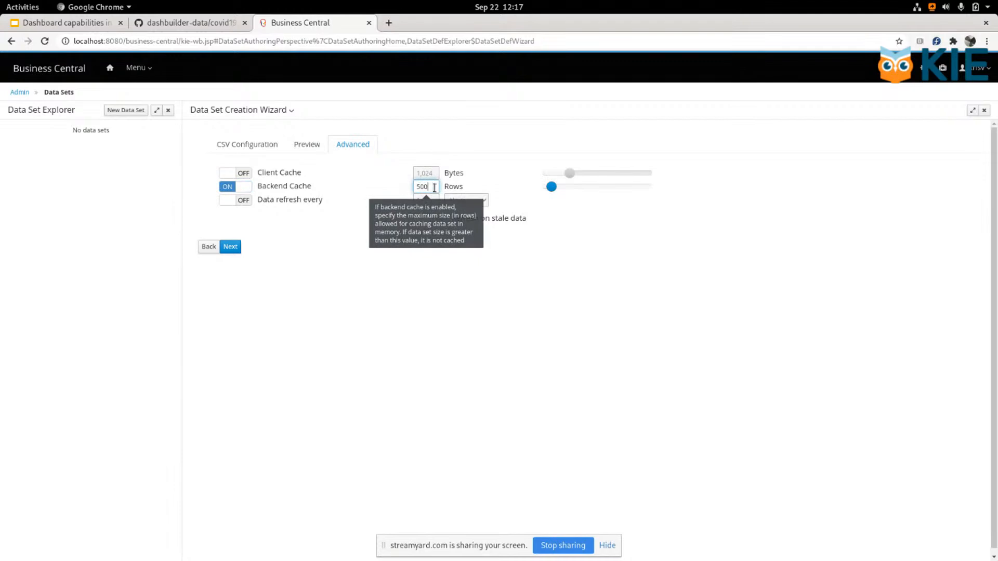
Step: Save the data set without a comment and expand COVID Cases to check its status and size
click(231, 249)
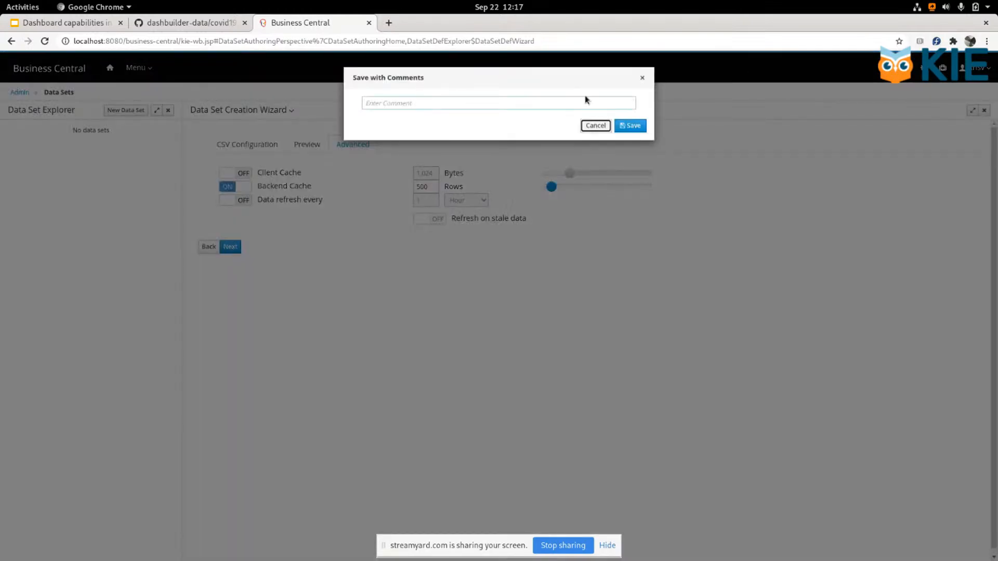
click(629, 126)
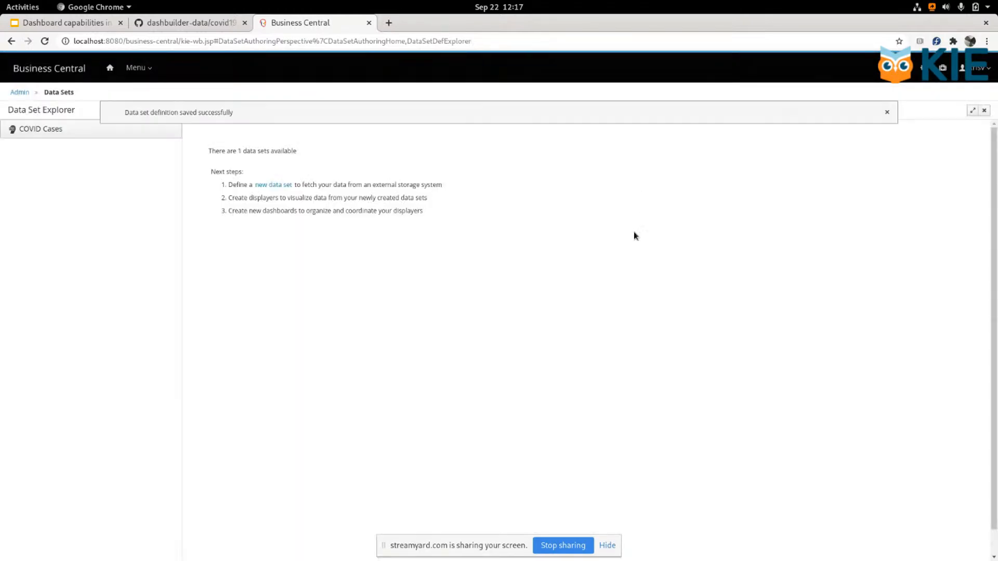
click(37, 132)
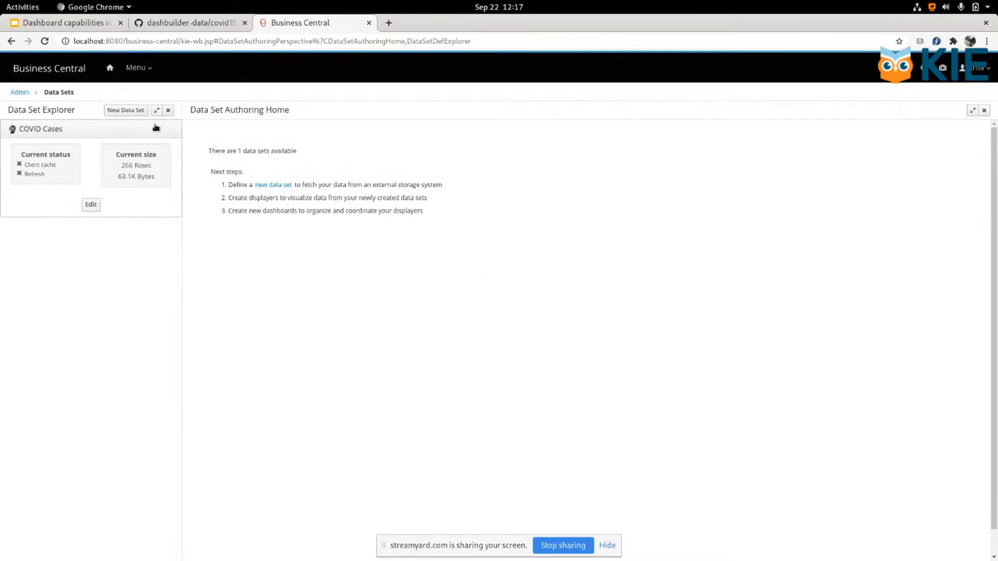
Step: Create a new page named "Total Covid Cases" with the Fluid style
click(145, 68)
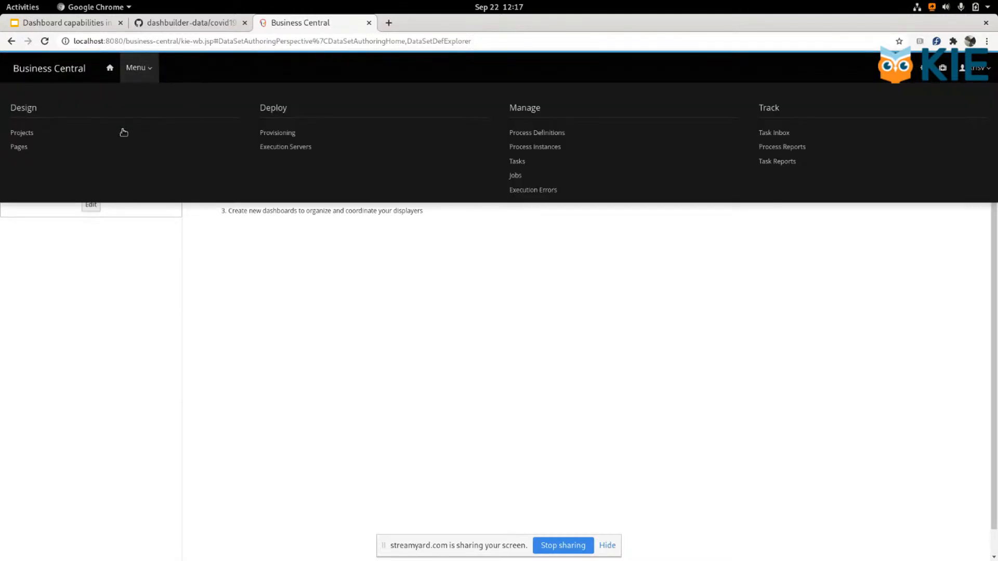
click(21, 147)
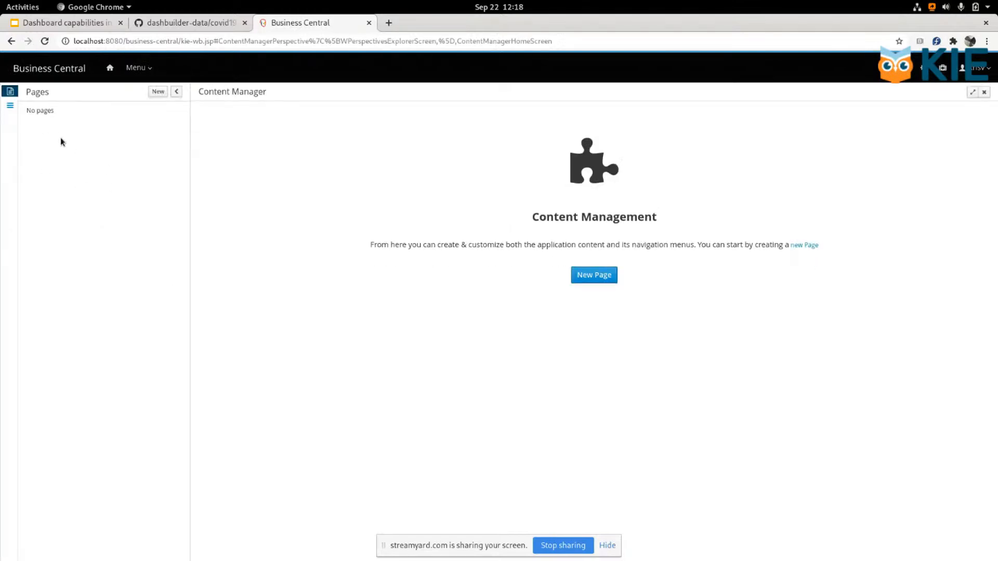
click(593, 274)
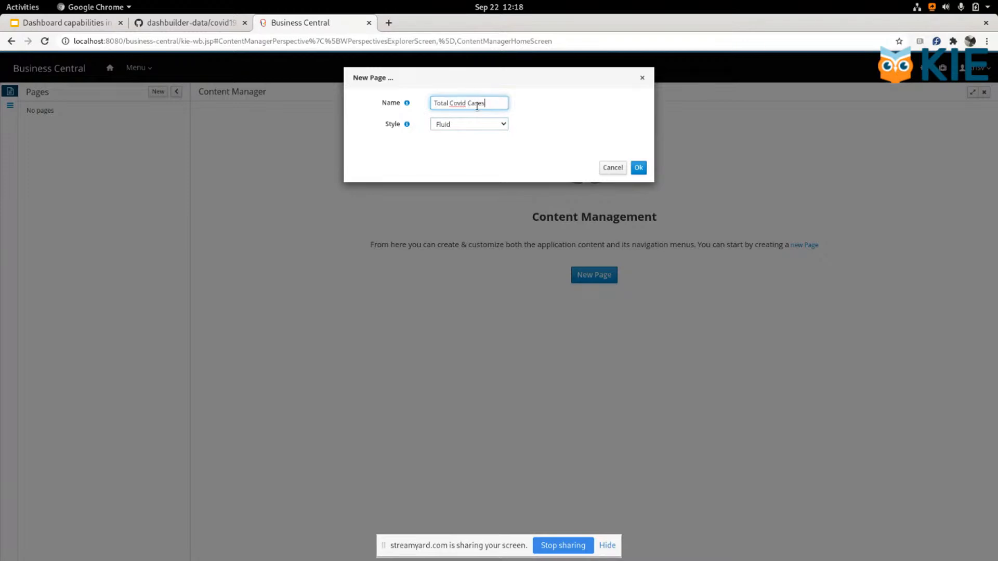
click(638, 168)
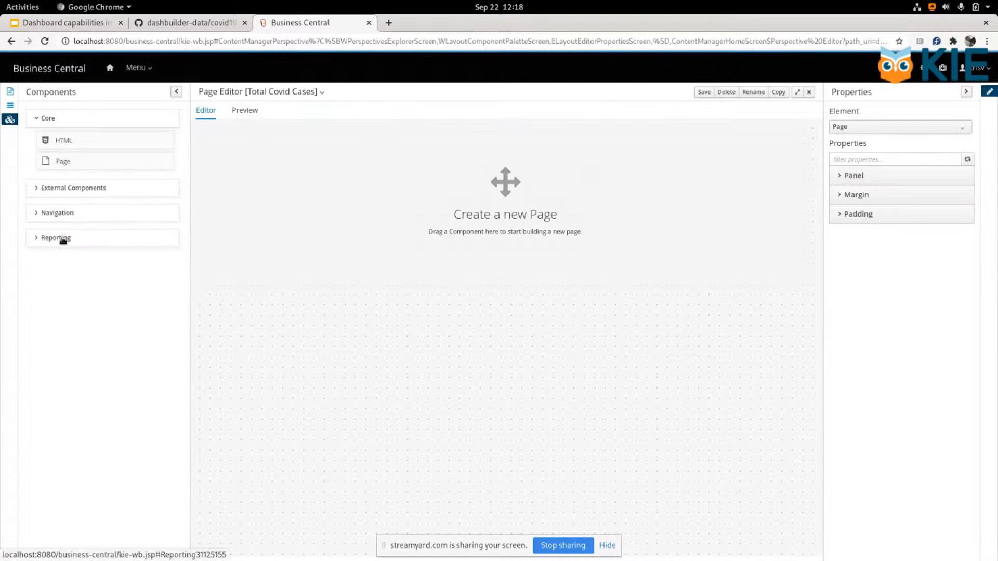
Step: Add an HTML component to the empty page and enter "COVID Cases" as its text
drag(64, 140, 366, 150)
click(438, 157)
text(cov)
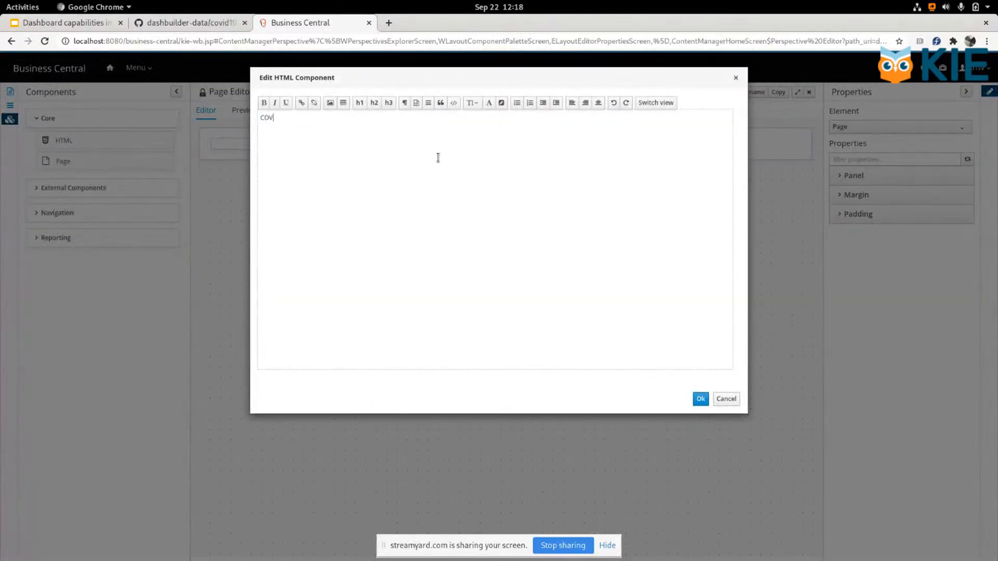
Step: Format the whole heading text as x-large and bold, and accept the HTML component
key(ctrl+a)
click(472, 102)
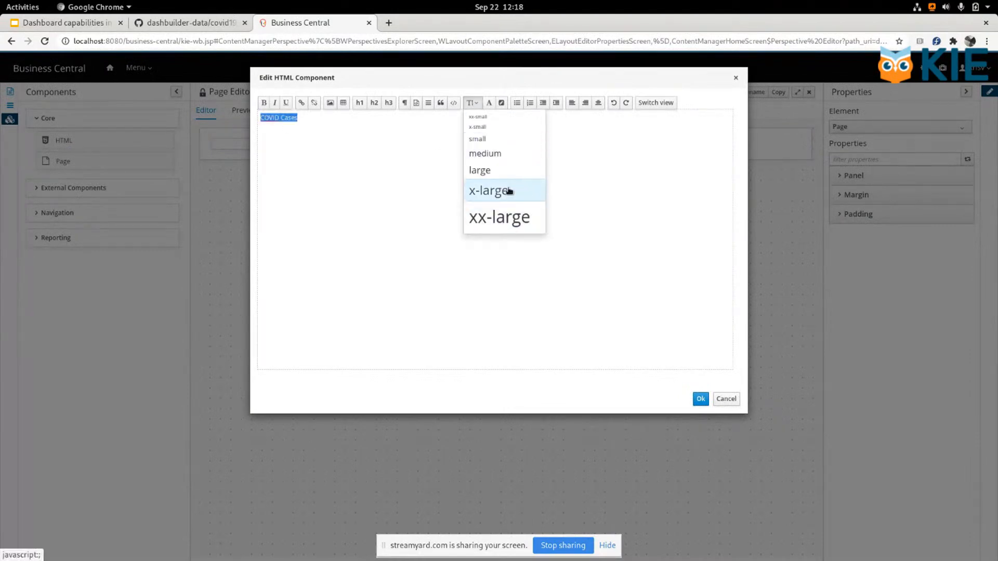
click(509, 191)
click(265, 103)
click(566, 230)
click(701, 398)
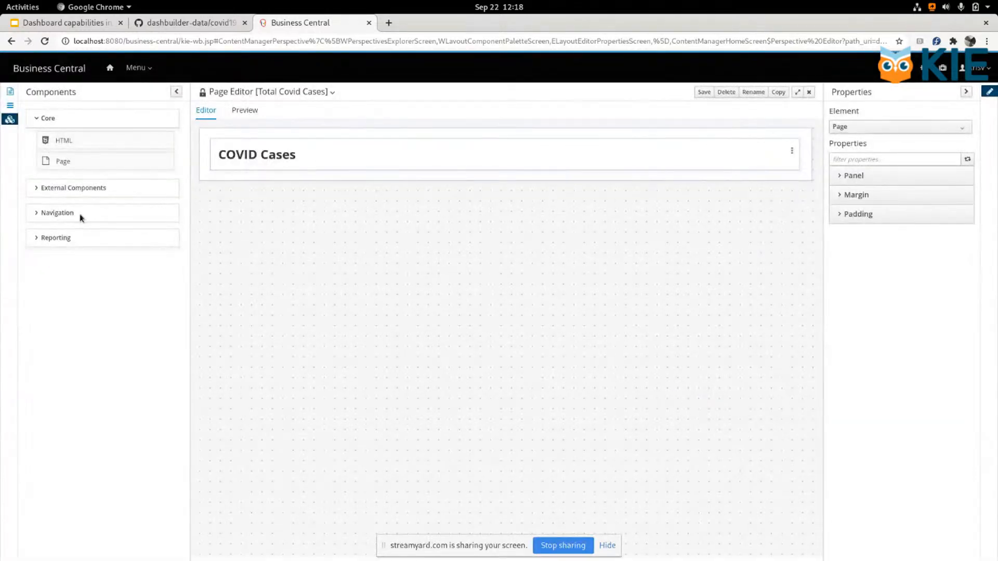
Step: Insert a bar chart below the heading and choose COVID Cases as its data set
click(49, 240)
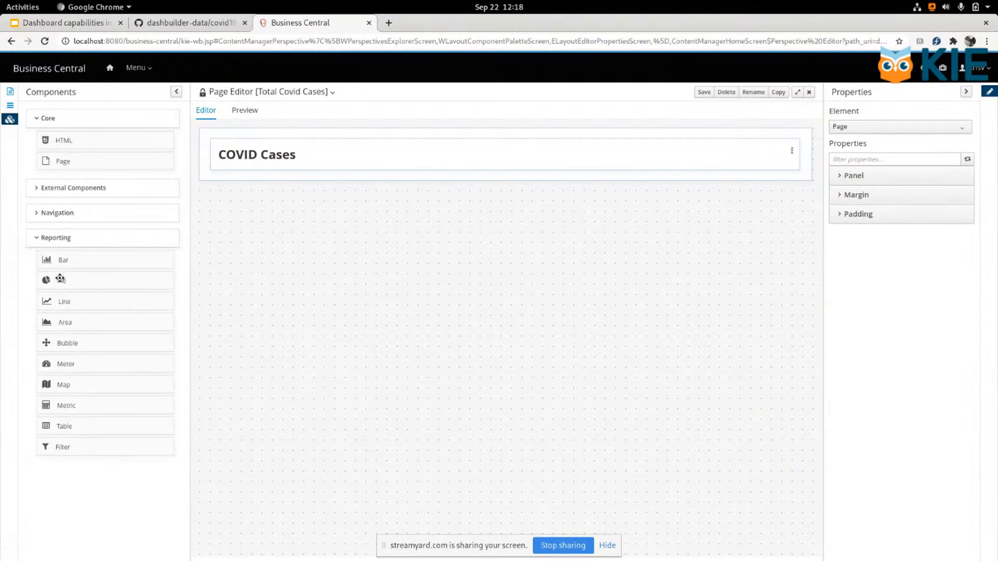
drag(63, 259, 262, 178)
click(242, 104)
click(285, 164)
click(251, 182)
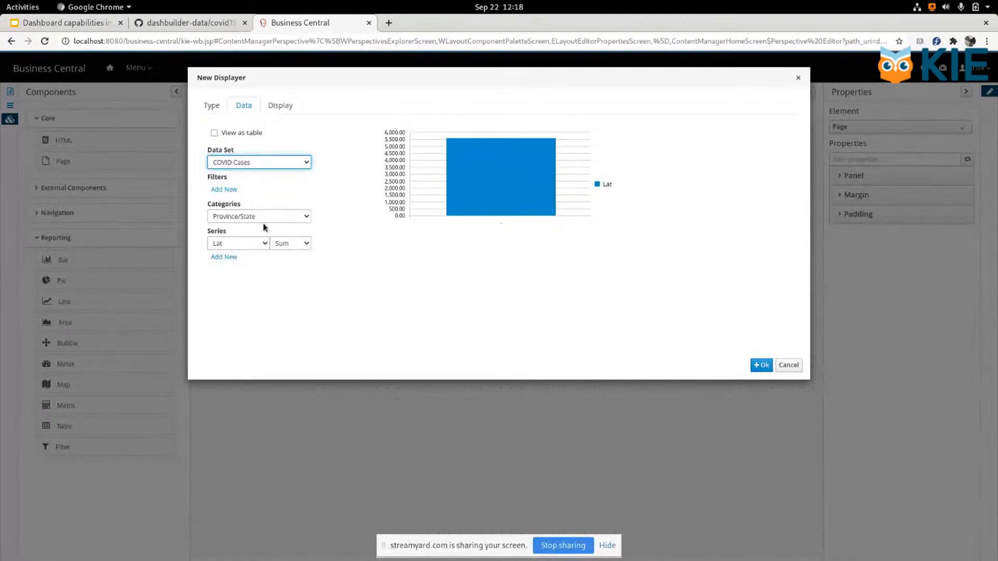
Step: Set the bar chart's categories to Country/Region and its series to Recent Data aggregated with Sum
click(262, 217)
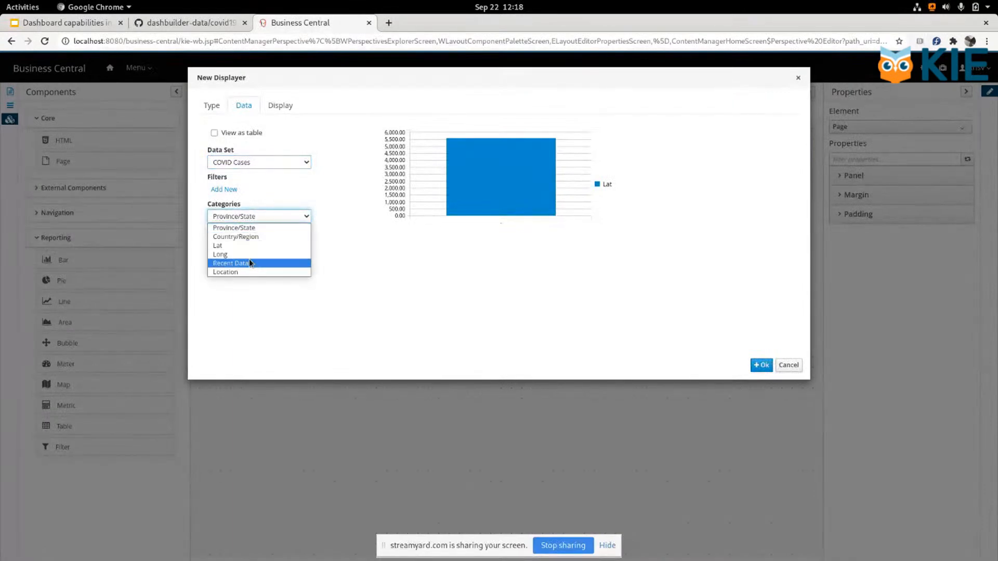
click(249, 237)
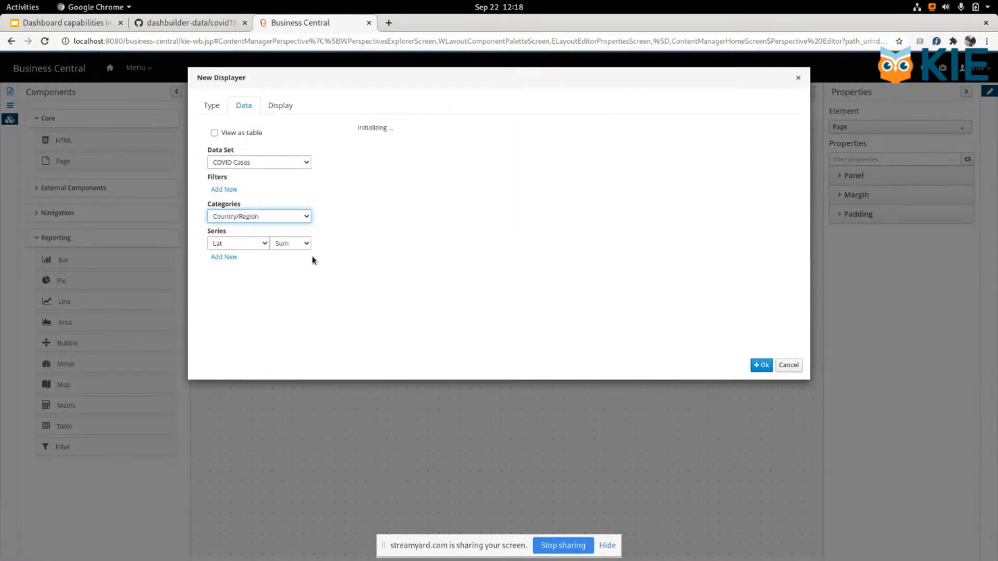
click(237, 245)
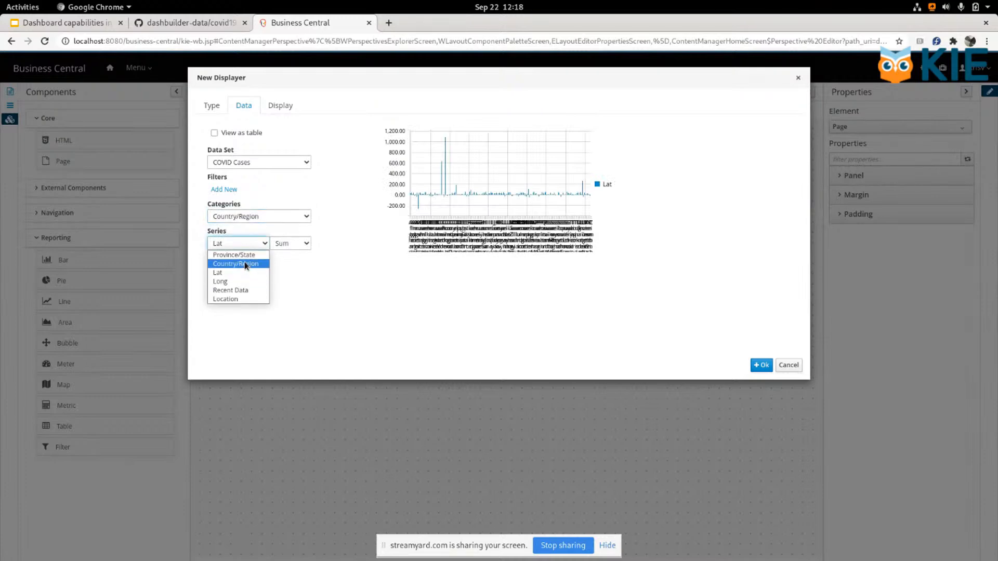
click(235, 290)
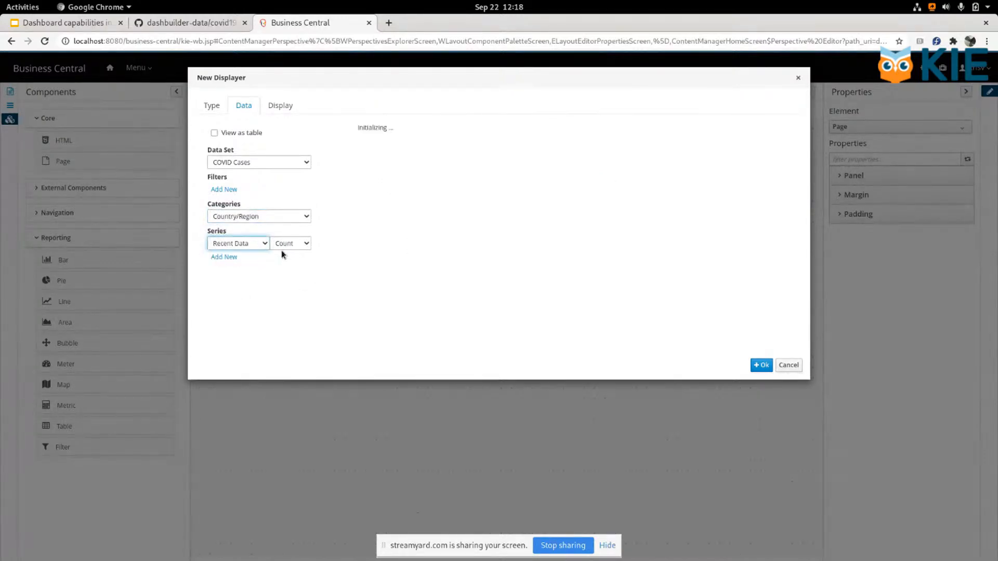
click(289, 243)
click(287, 281)
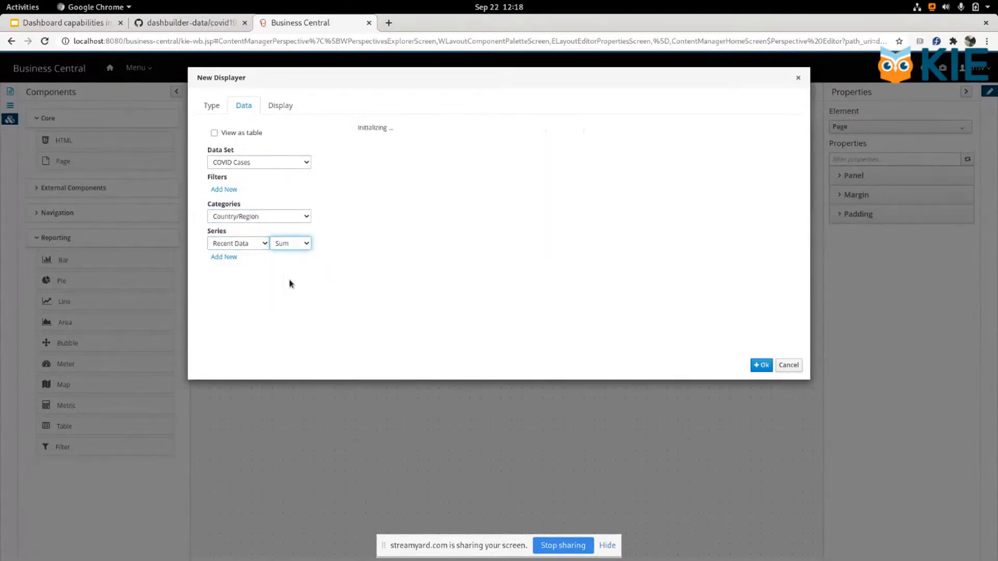
Step: Try Country/Region as the bar chart's series column, and set the series back to Recent Data with Sum
click(237, 244)
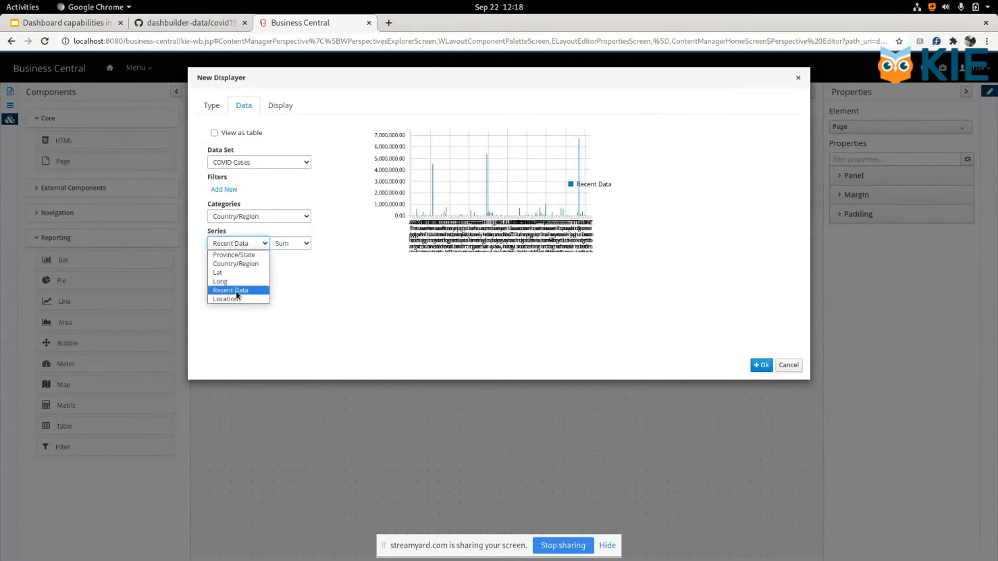
click(249, 265)
click(283, 242)
click(281, 255)
click(239, 243)
click(226, 290)
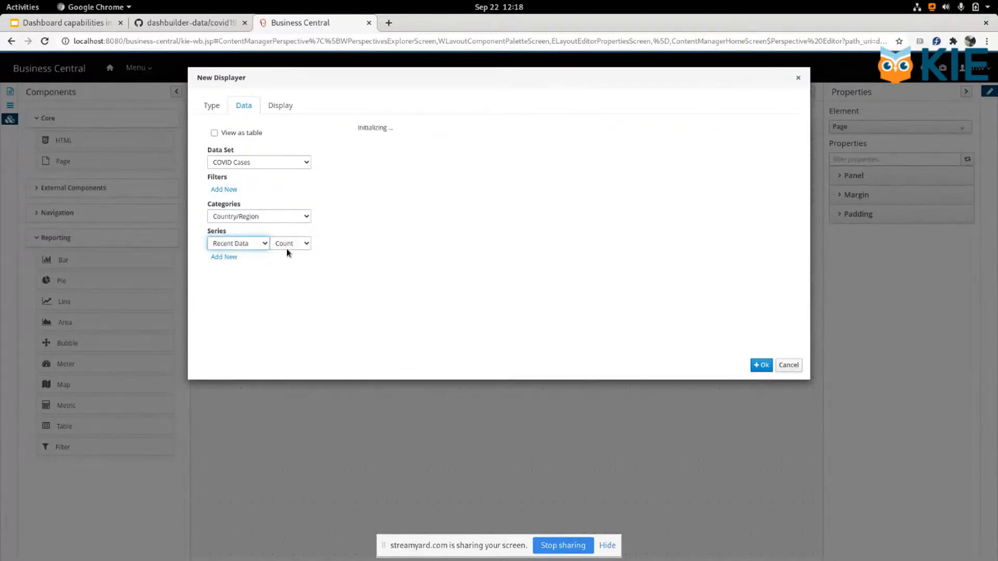
click(290, 244)
click(287, 278)
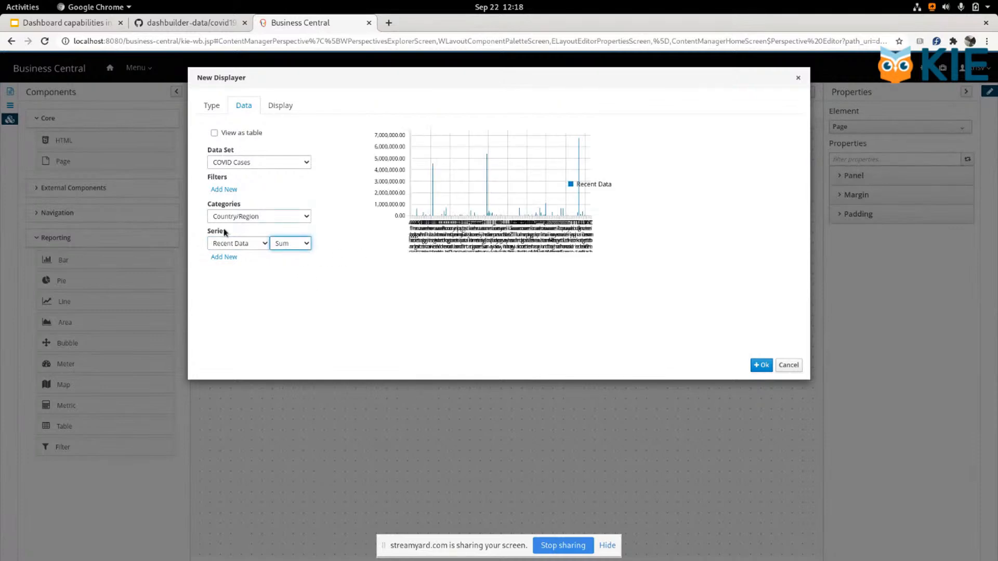
Step: Add a second series to the bar chart, remove it again, and accept the chart
click(223, 256)
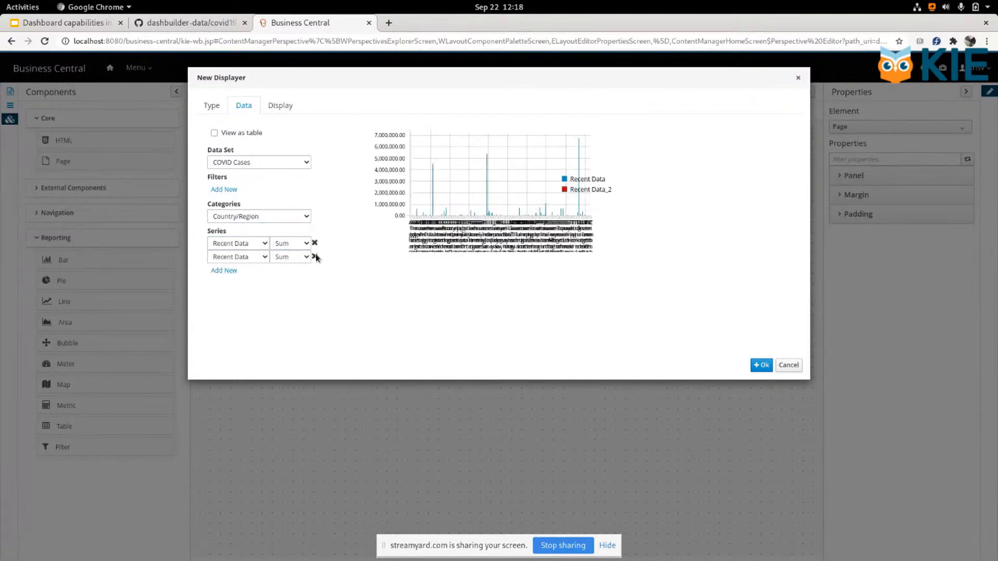
click(314, 256)
click(761, 365)
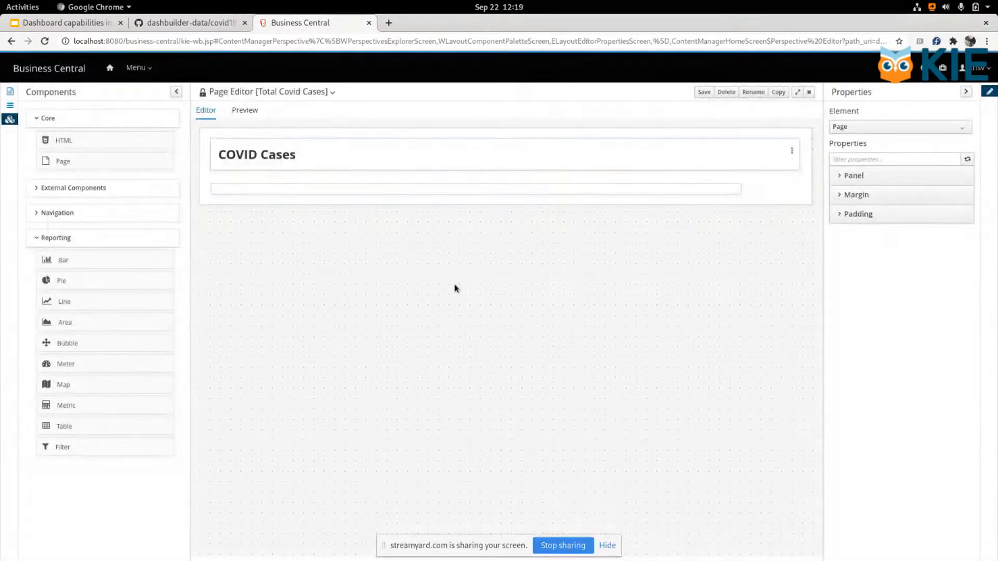
Step: Edit the bar chart on the page to set its width to 1200, and accept the change
click(791, 195)
click(795, 213)
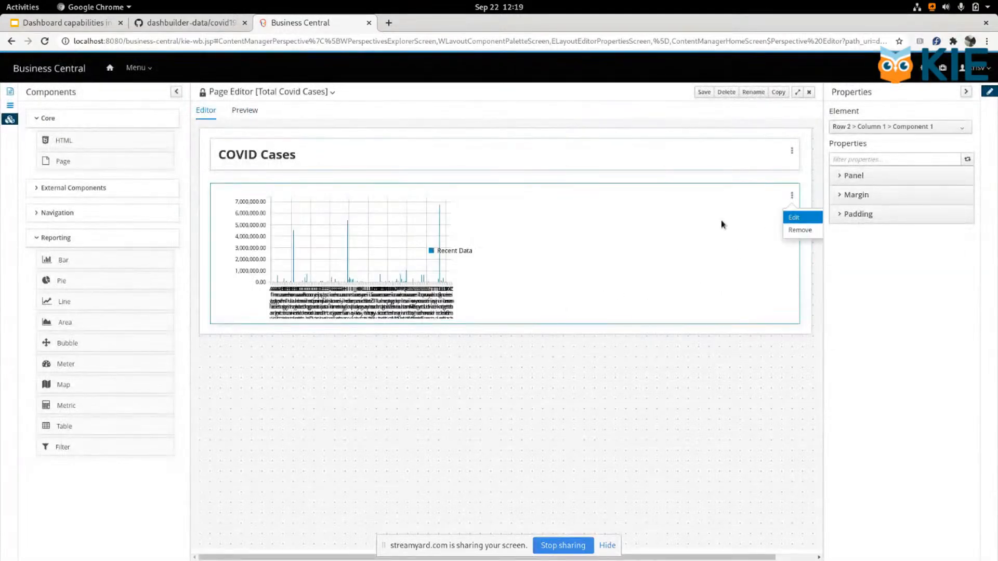
click(280, 105)
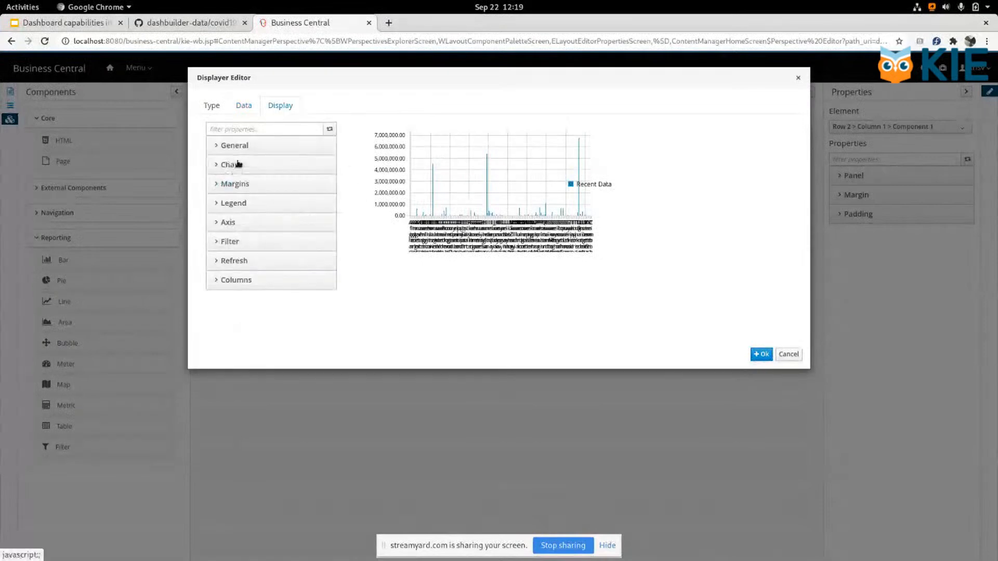
click(230, 164)
double_click(297, 224)
text(1200)
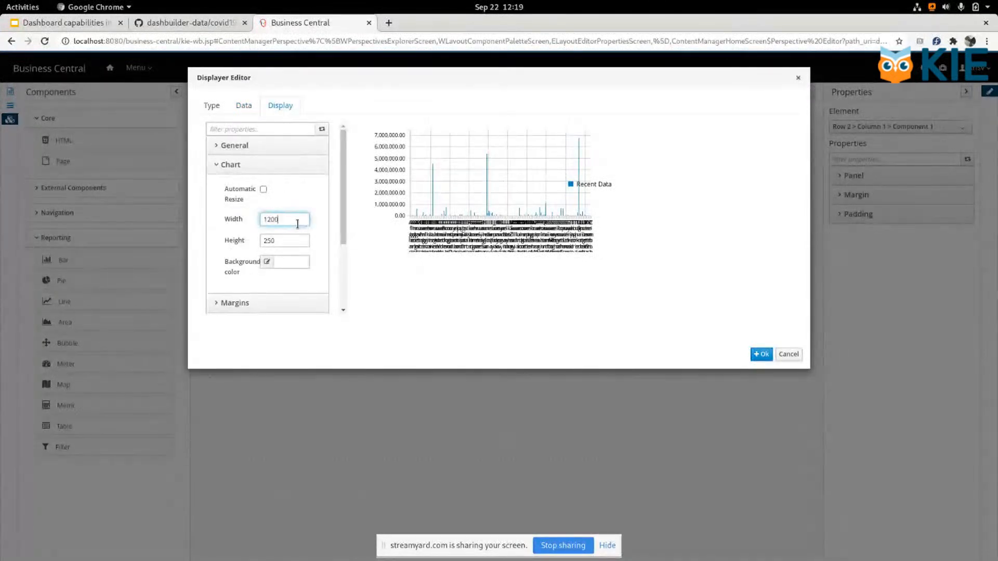
key(Tab)
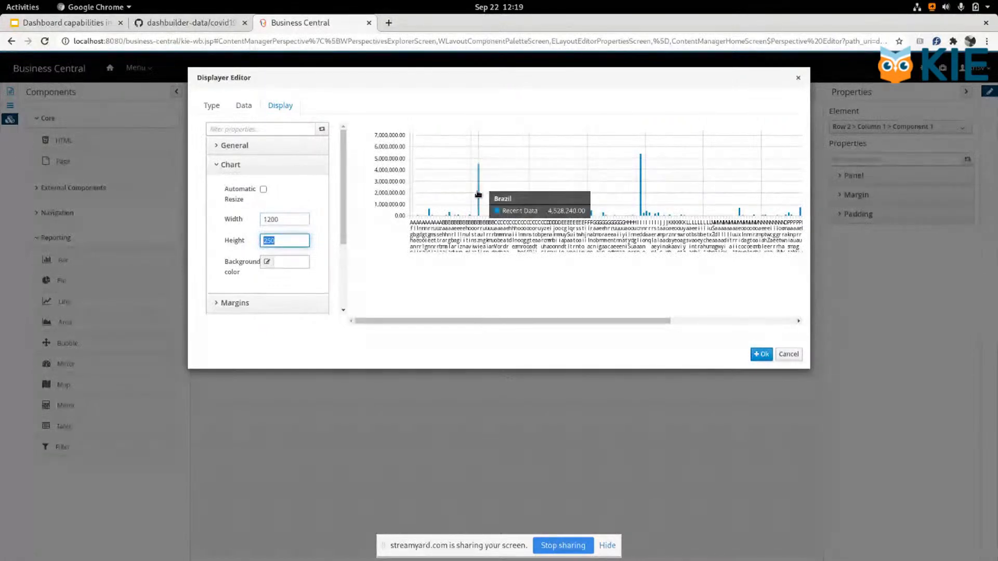
click(755, 354)
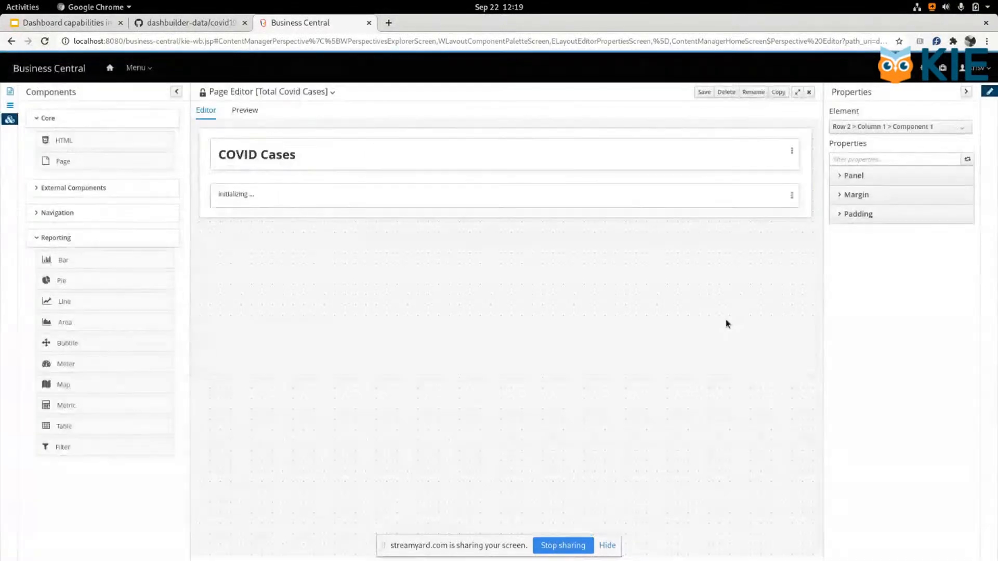
Step: Edit the bar chart's data to add a filter where Country/Region equals Brazil
click(789, 192)
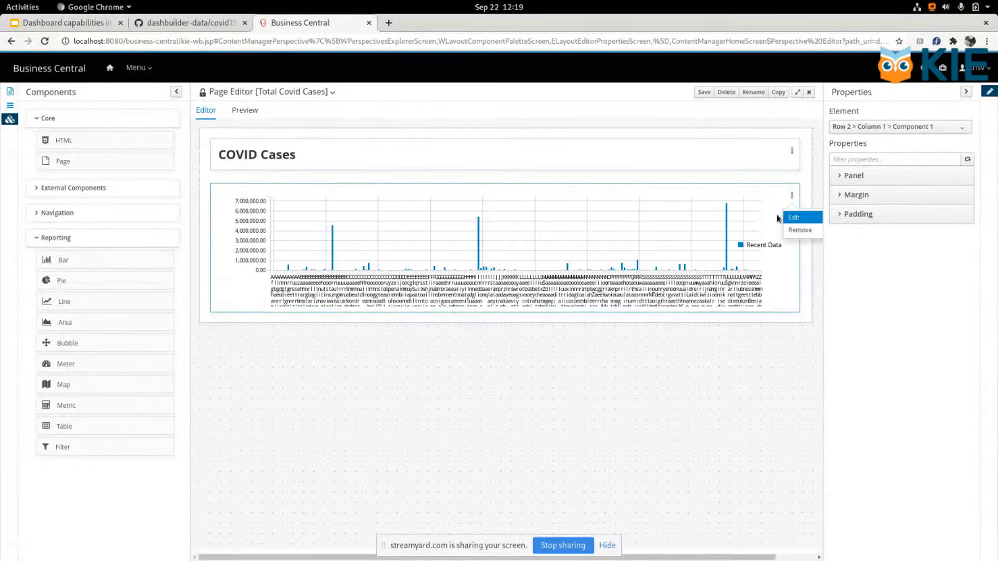
click(797, 216)
click(225, 190)
click(275, 190)
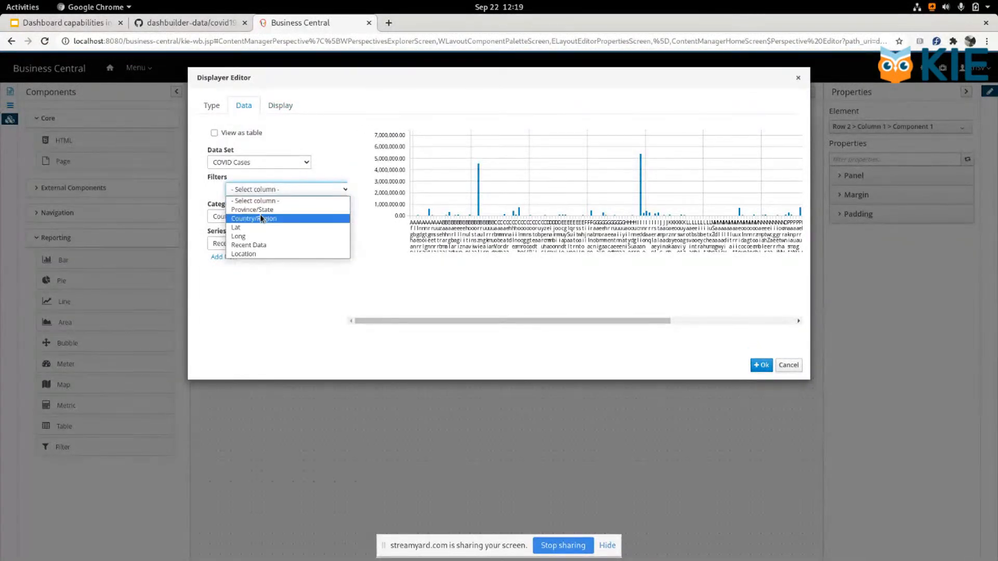
click(254, 218)
double_click(240, 229)
text(Brazil)
click(281, 204)
click(245, 242)
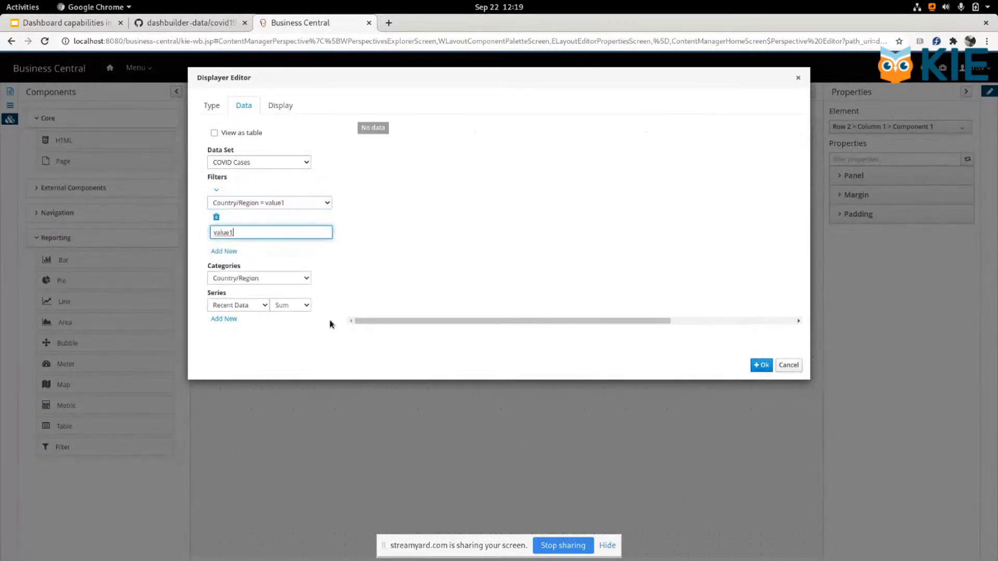
double_click(259, 235)
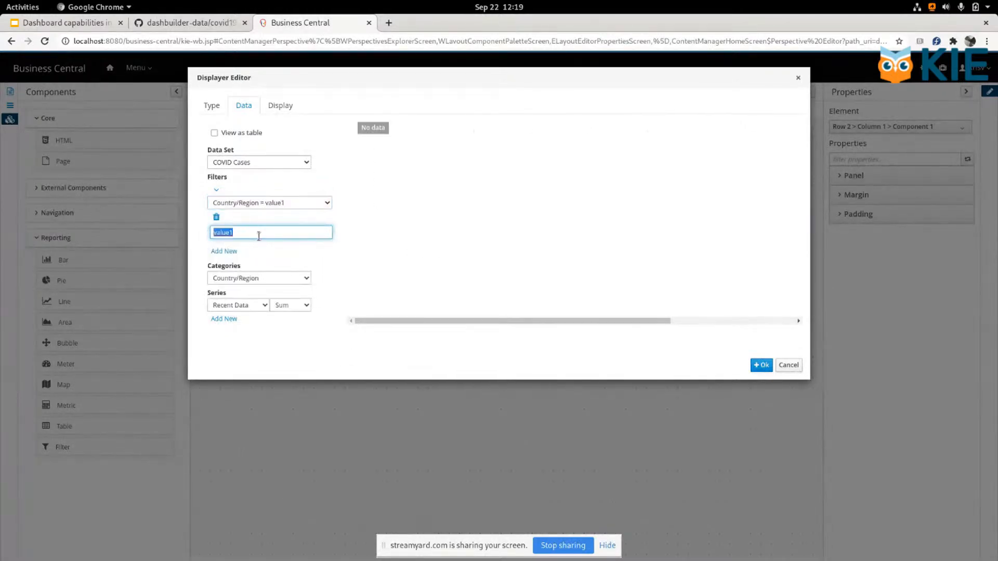
text(Braz)
key(Tab)
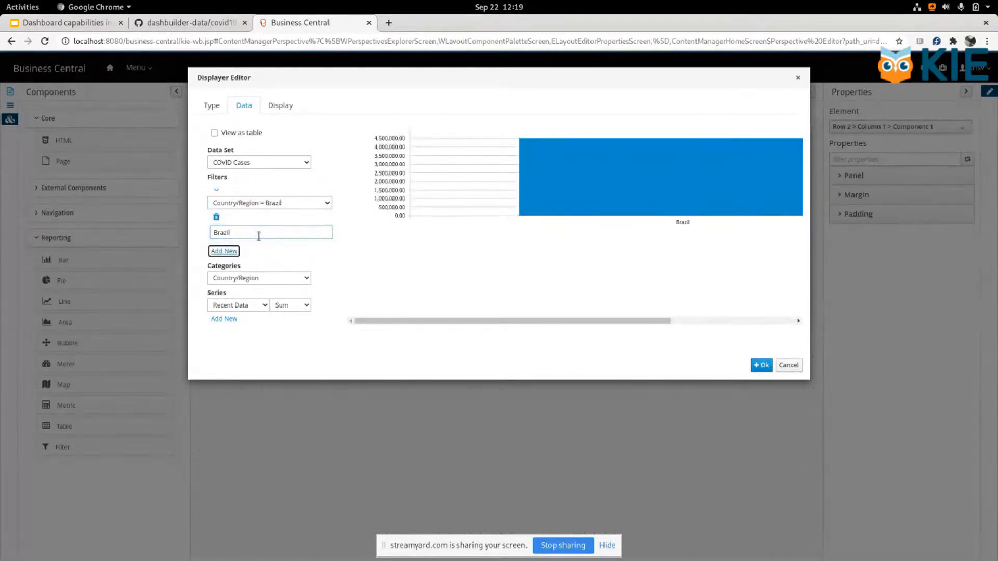
Step: Try adding a second filter where Province/State is not equal to Spain
click(224, 251)
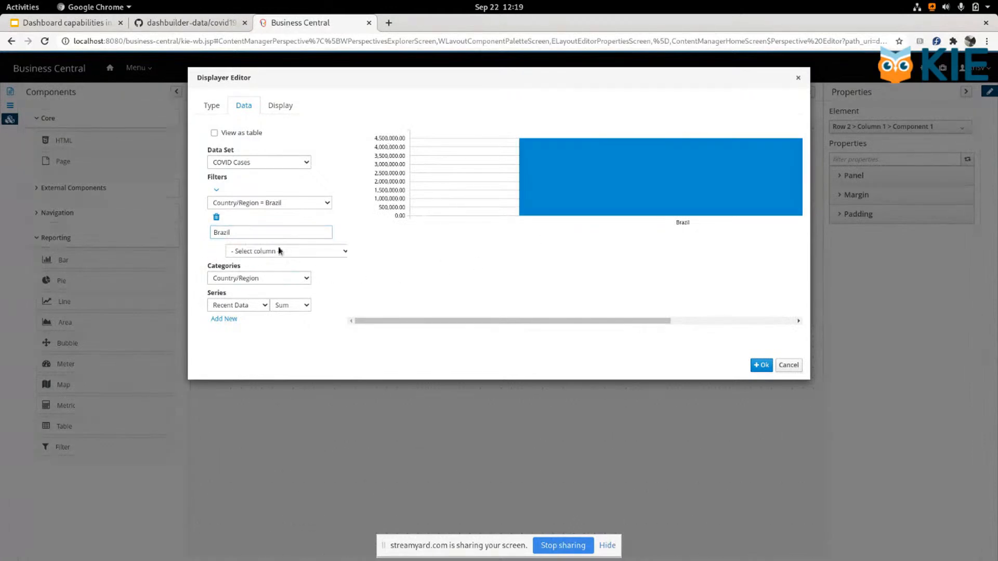
click(260, 252)
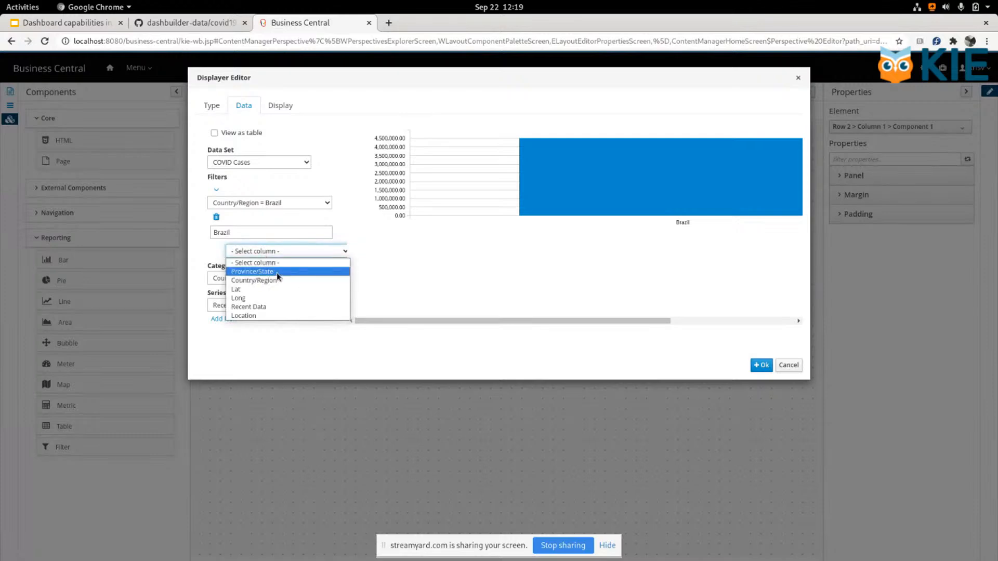
click(260, 272)
click(242, 292)
text(pain)
key(Tab)
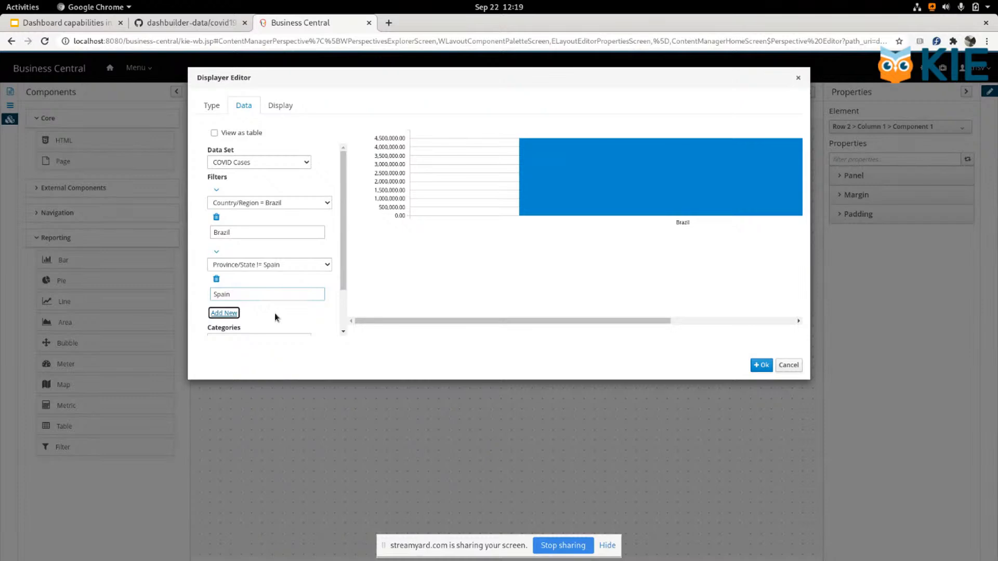
Step: Try changing the Province/State filter's condition to equals Spain
click(269, 265)
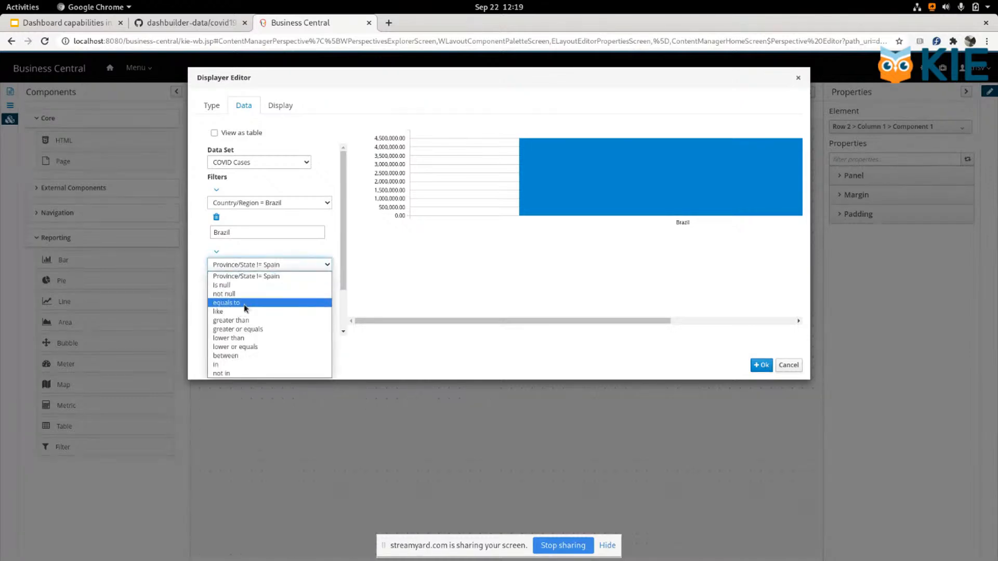
click(256, 301)
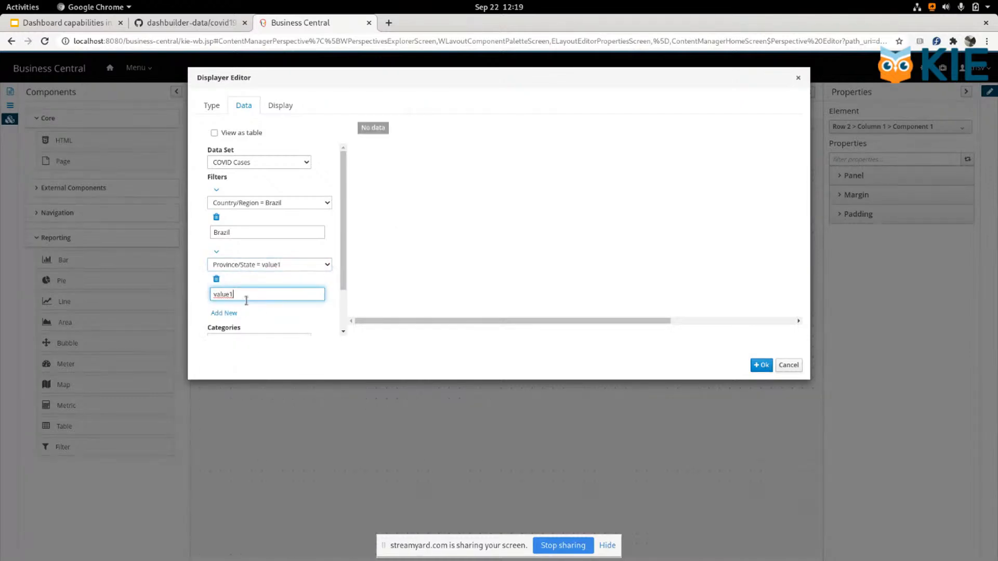
click(251, 300)
text(Spain)
key(Tab)
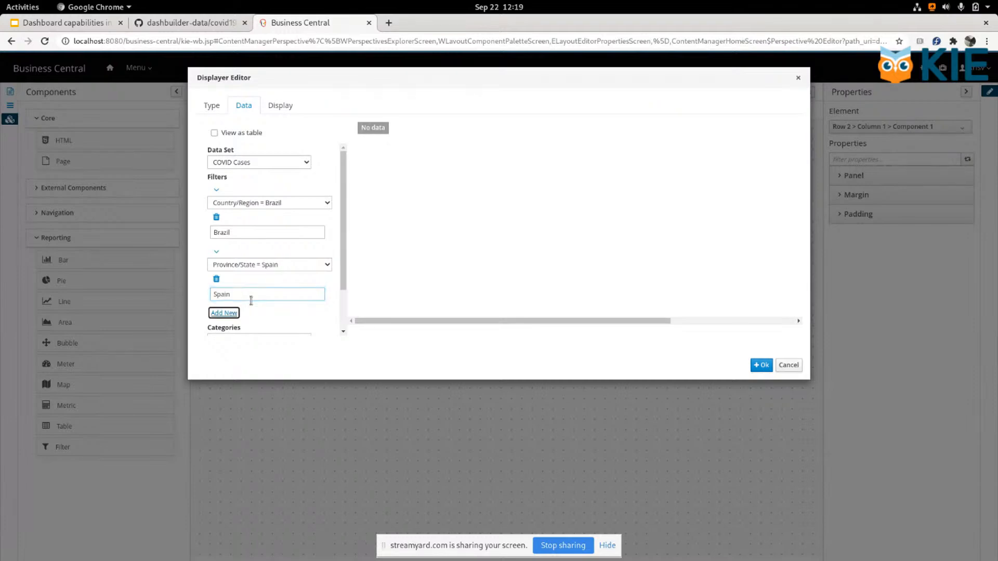
Step: Delete the Province/State filter and accept the bar chart with only the Brazil filter
click(216, 279)
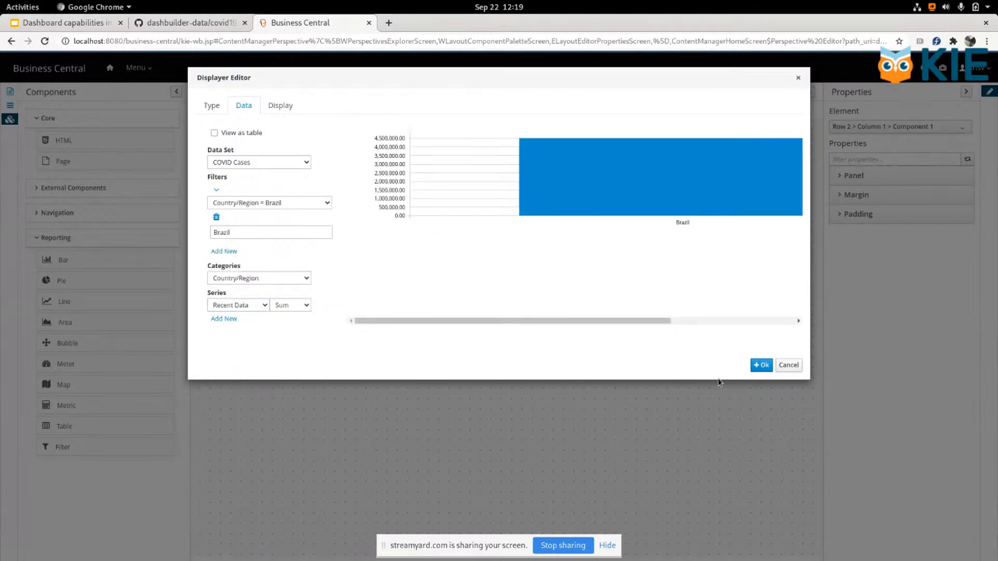
click(754, 365)
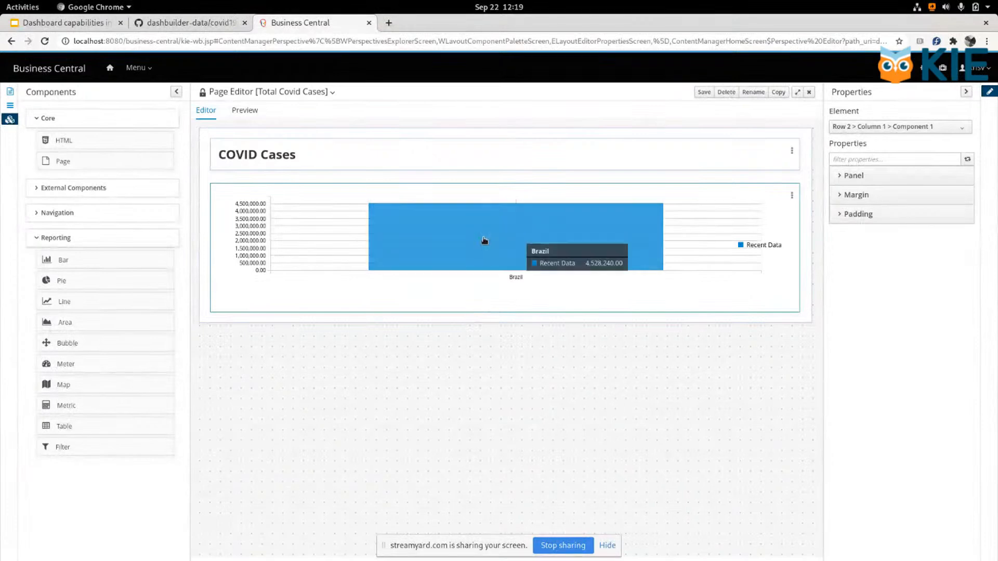
Step: Insert a Bubbles map external component below the bar chart and choose COVID Cases as its data set
click(60, 245)
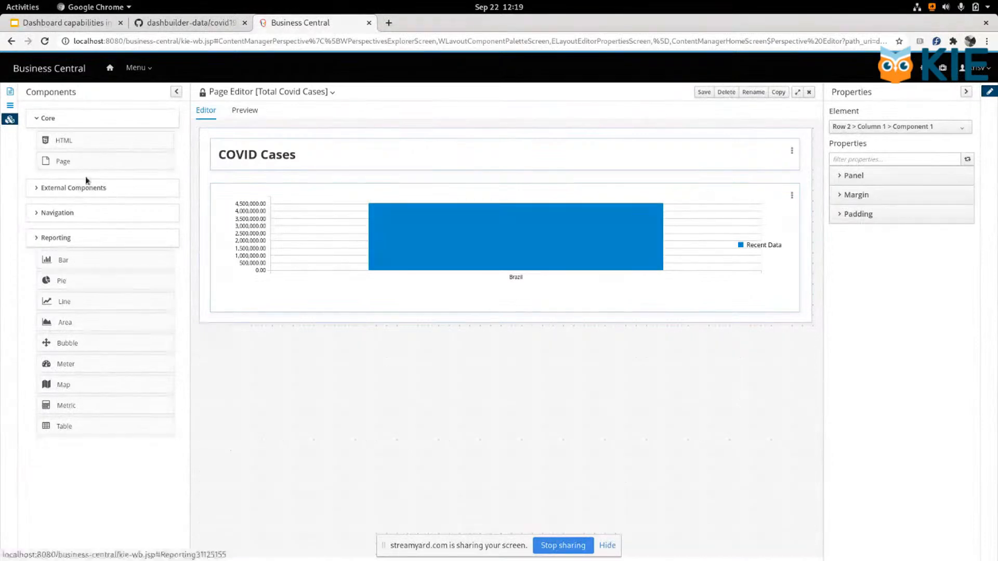
click(82, 187)
drag(79, 233, 407, 320)
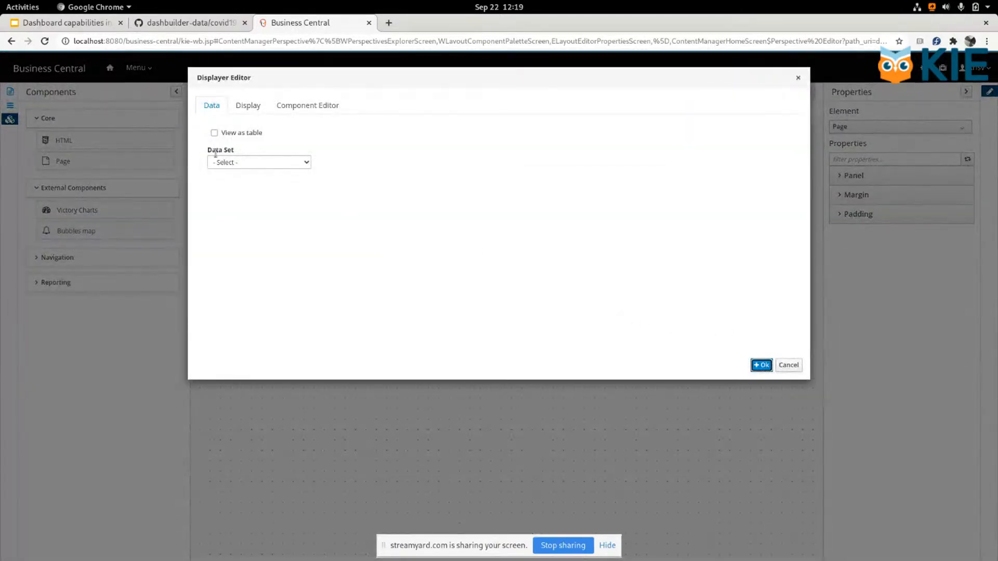
click(255, 162)
click(255, 177)
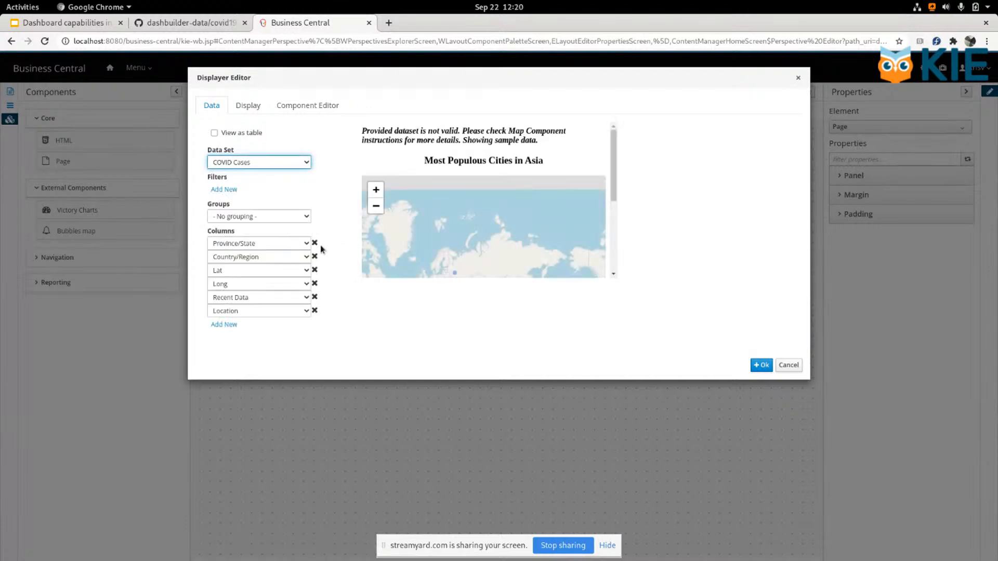
Step: Reduce the map's columns to Country/Region, Recent Data, Lat and Long, in that order, and check the bubbles in the preview
click(315, 243)
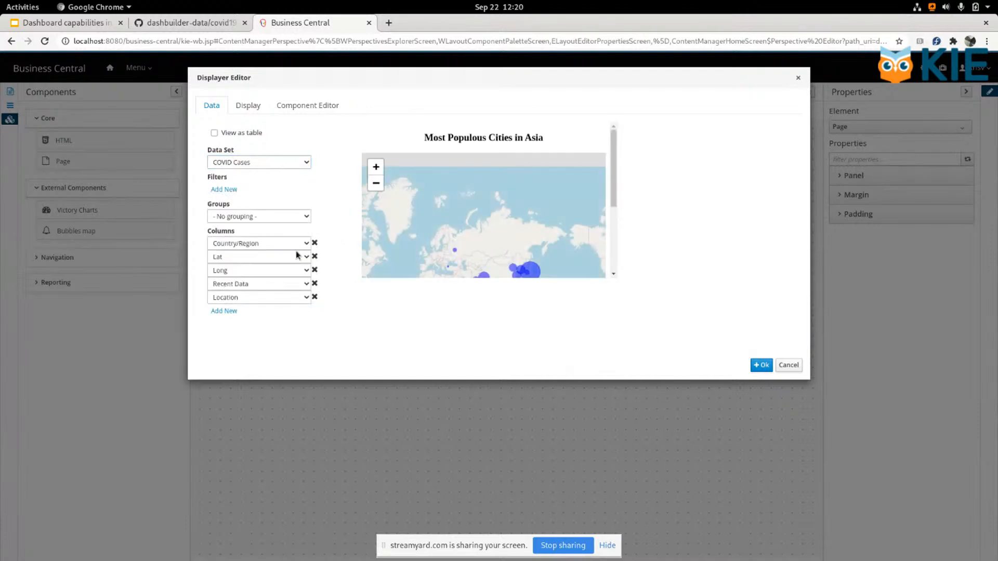
click(306, 256)
click(260, 302)
click(315, 270)
click(296, 271)
click(262, 301)
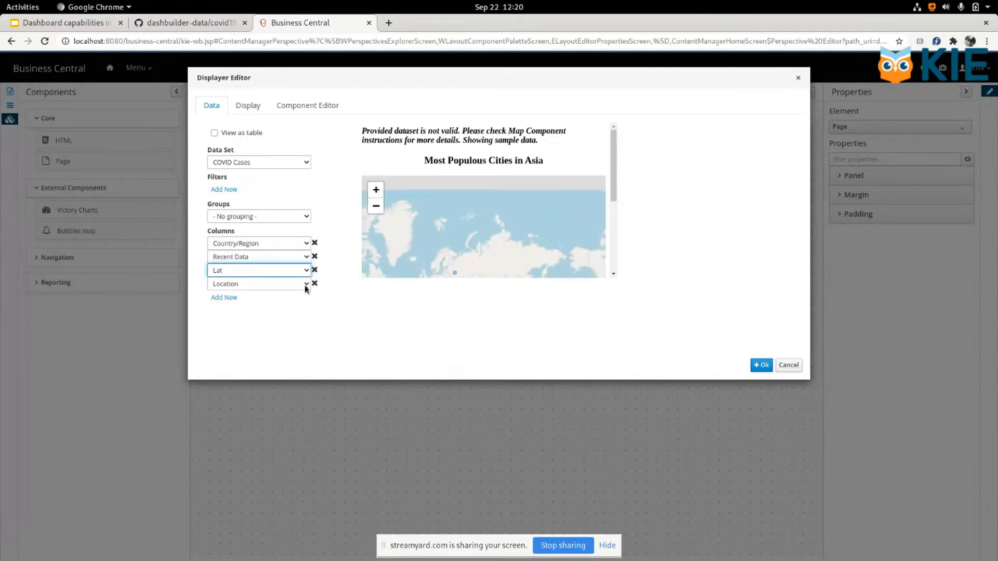
click(306, 284)
click(262, 320)
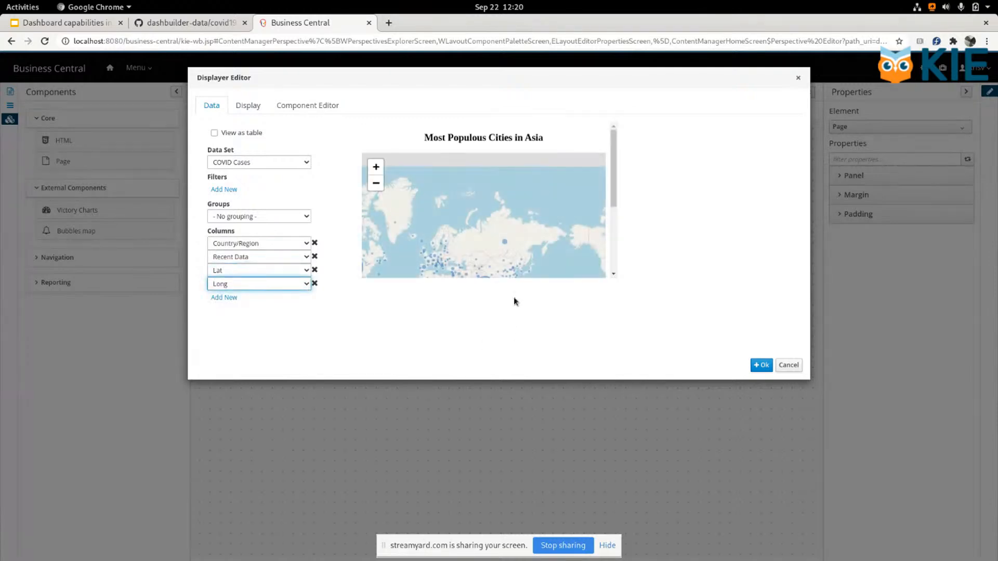
drag(466, 239, 498, 195)
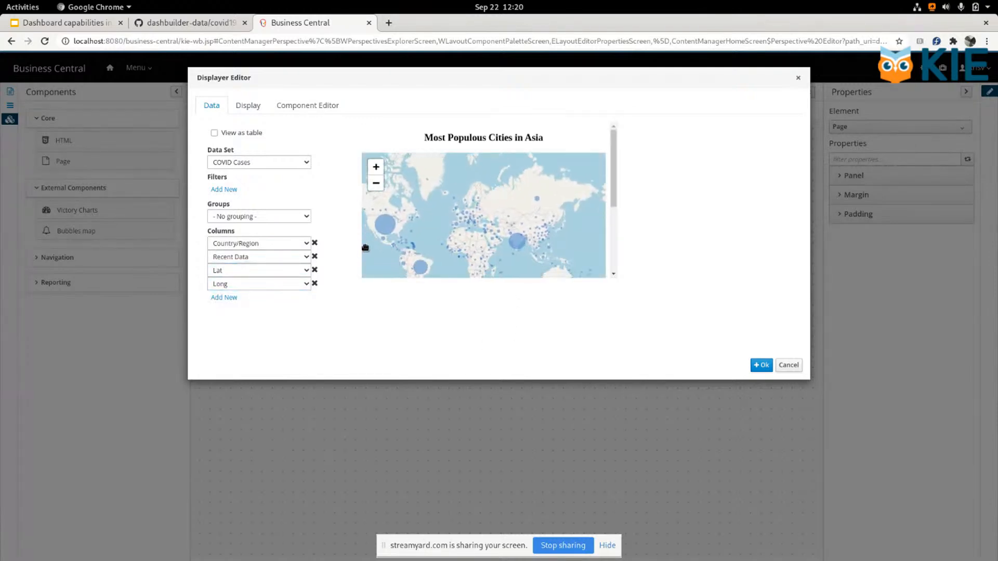
Step: Disable the bubbles map's title in its component properties, check the bubbles in the preview, and add the map to the page
click(308, 105)
click(255, 145)
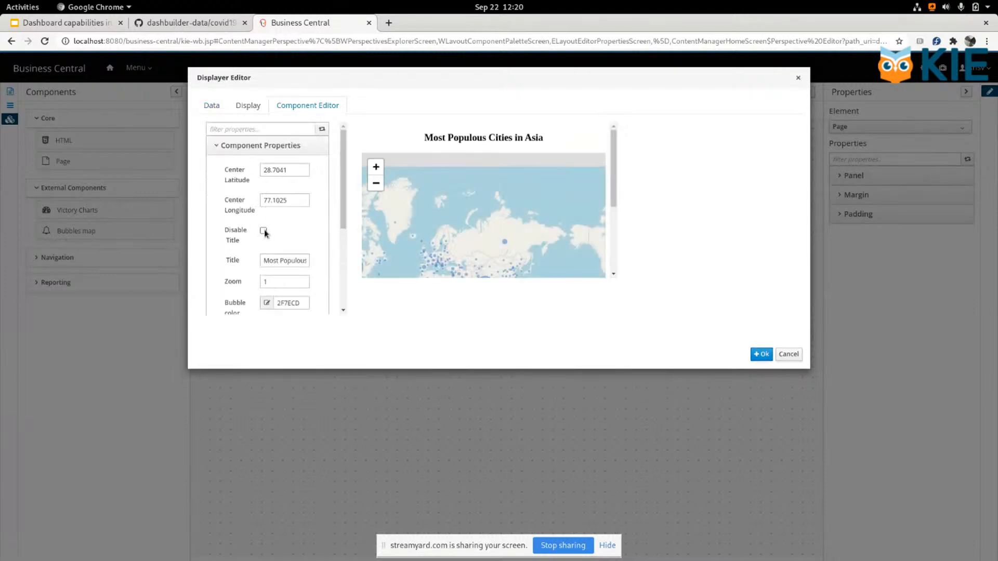
click(263, 230)
drag(528, 238, 552, 178)
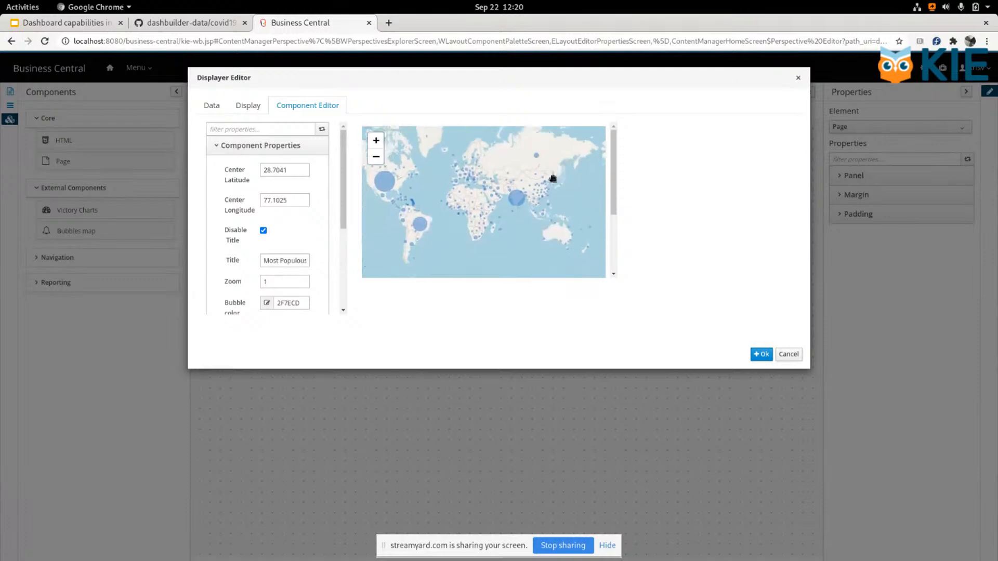
drag(493, 224, 509, 225)
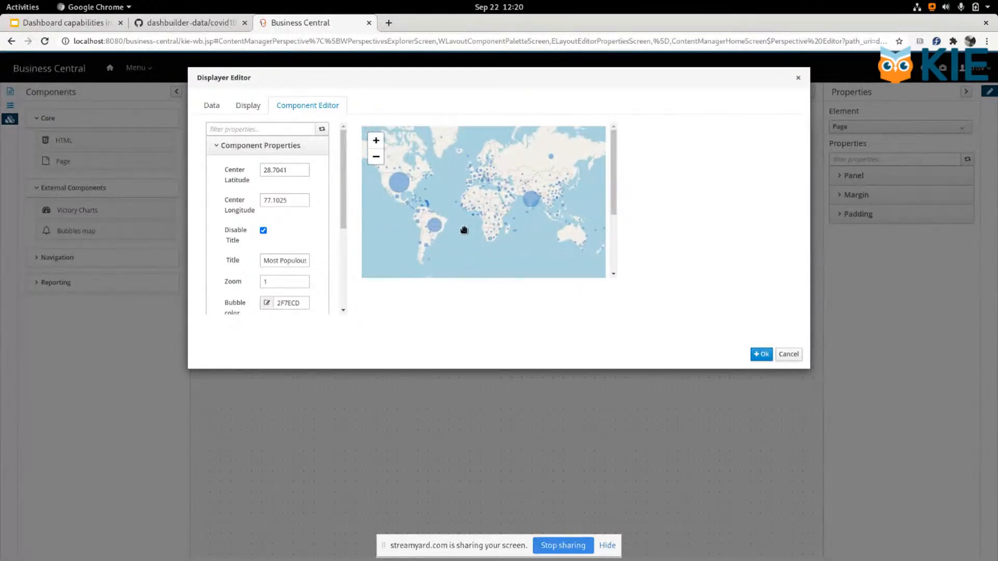
click(198, 22)
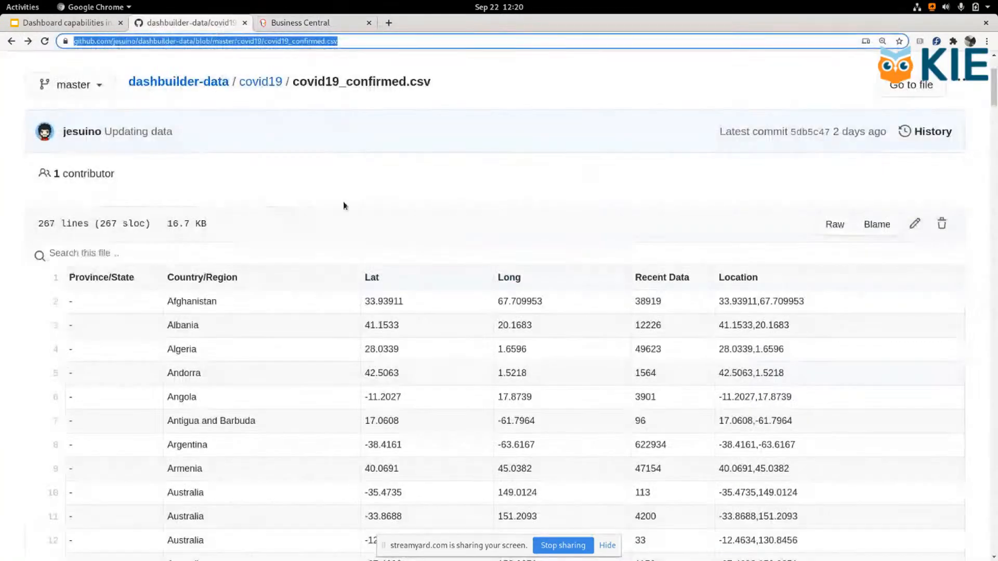
click(326, 22)
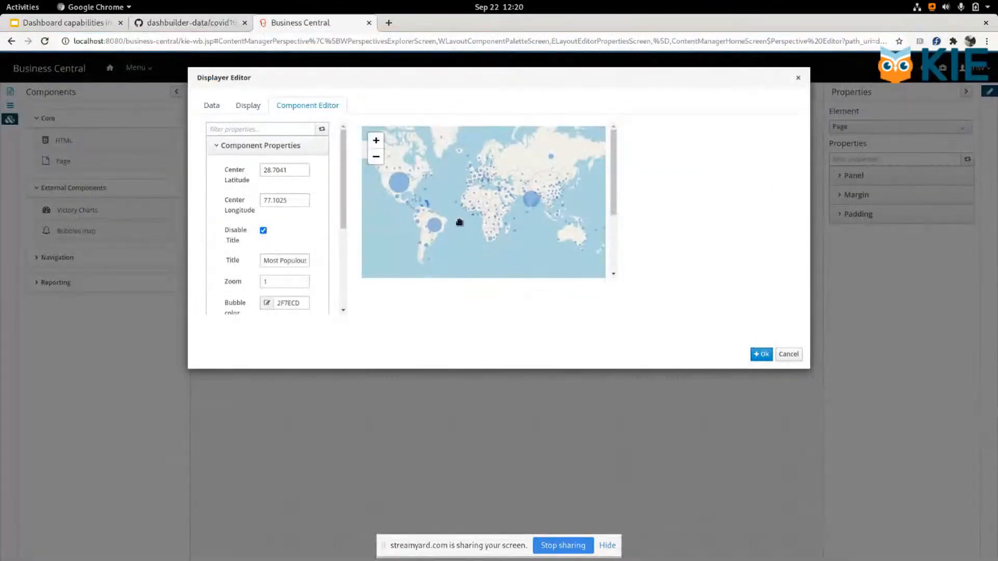
drag(518, 231, 555, 233)
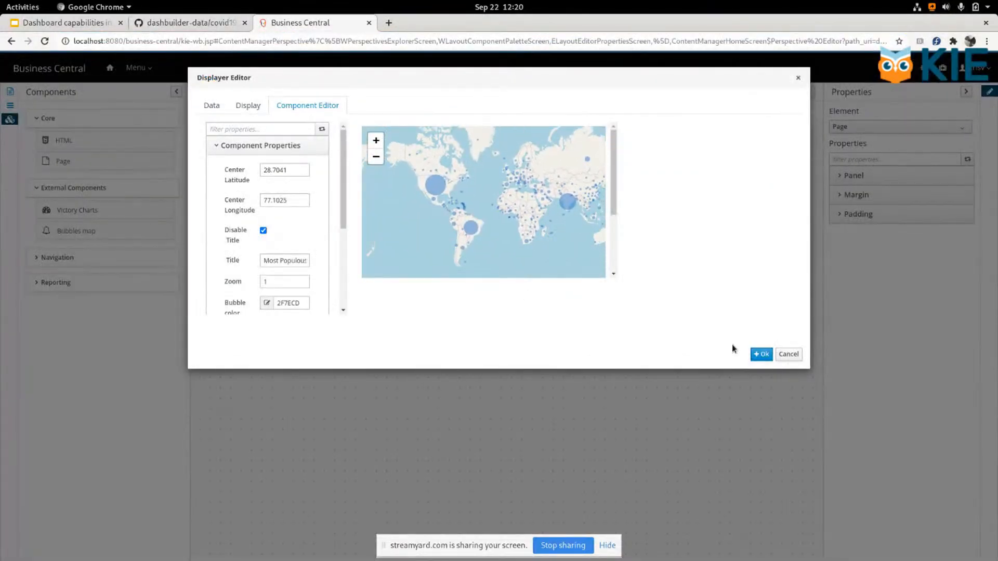
click(759, 356)
Step: Set the bubbles map's chart size to 800 wide and 450 high
click(791, 337)
click(795, 360)
click(246, 107)
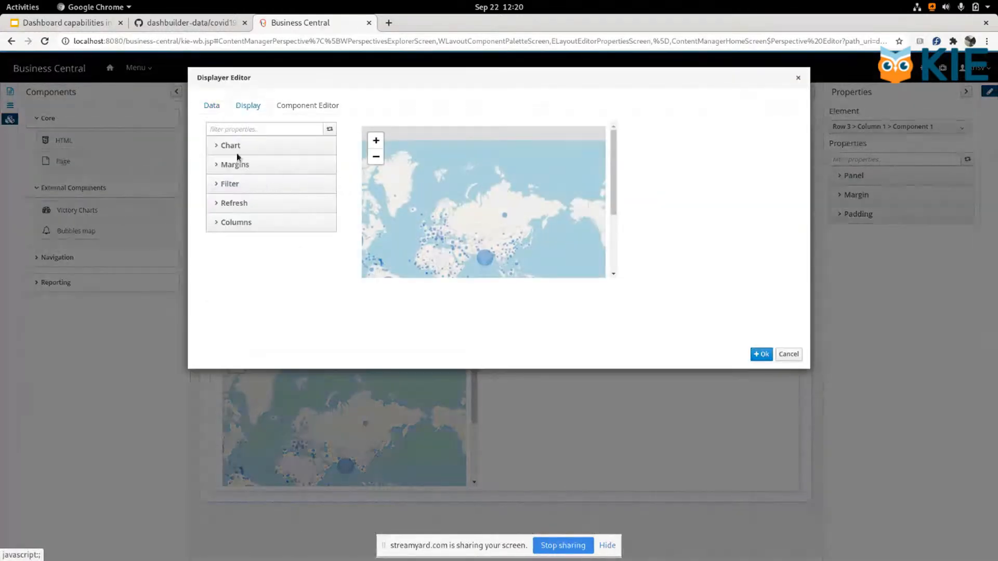
click(234, 148)
double_click(294, 172)
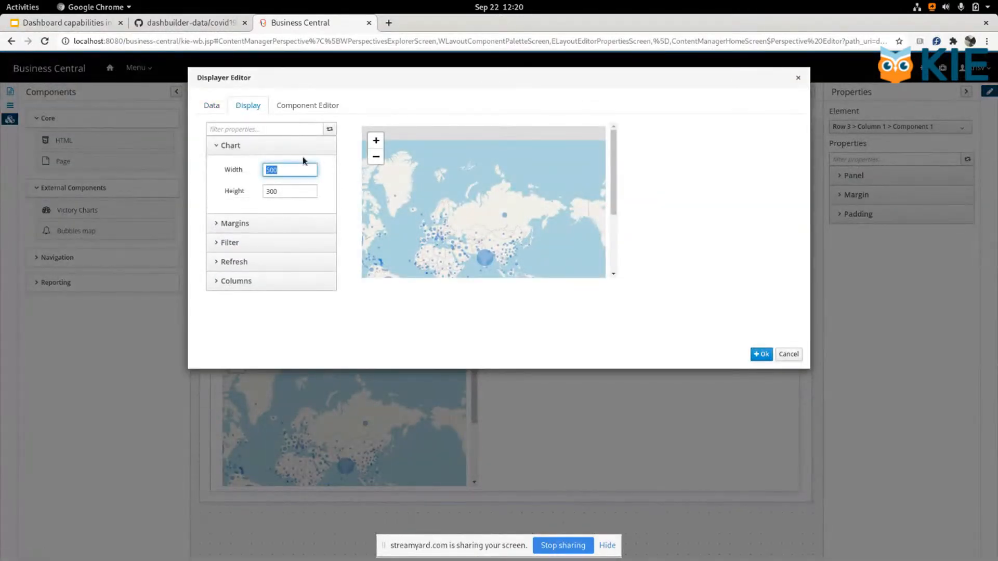
text(800)
key(Tab)
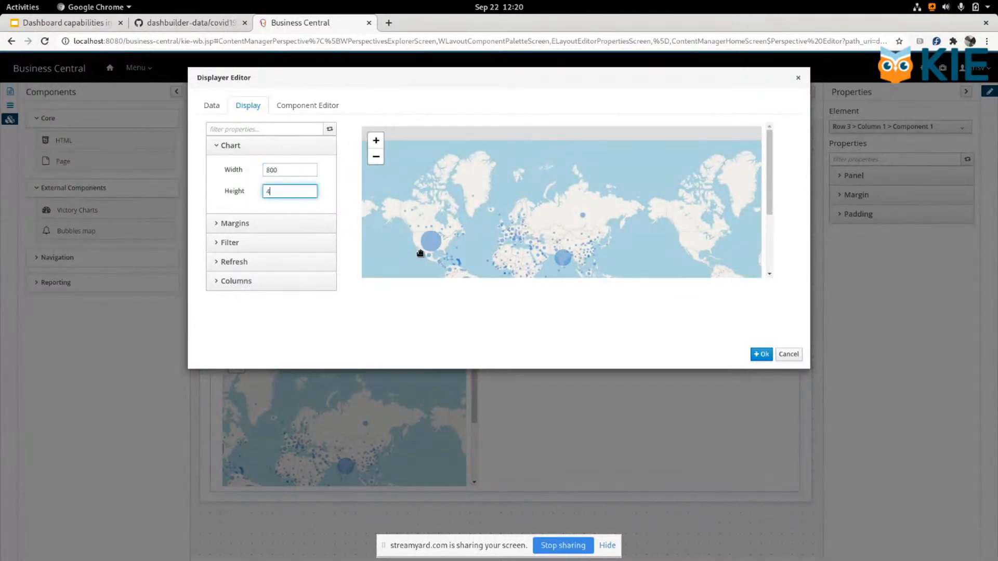
click(514, 341)
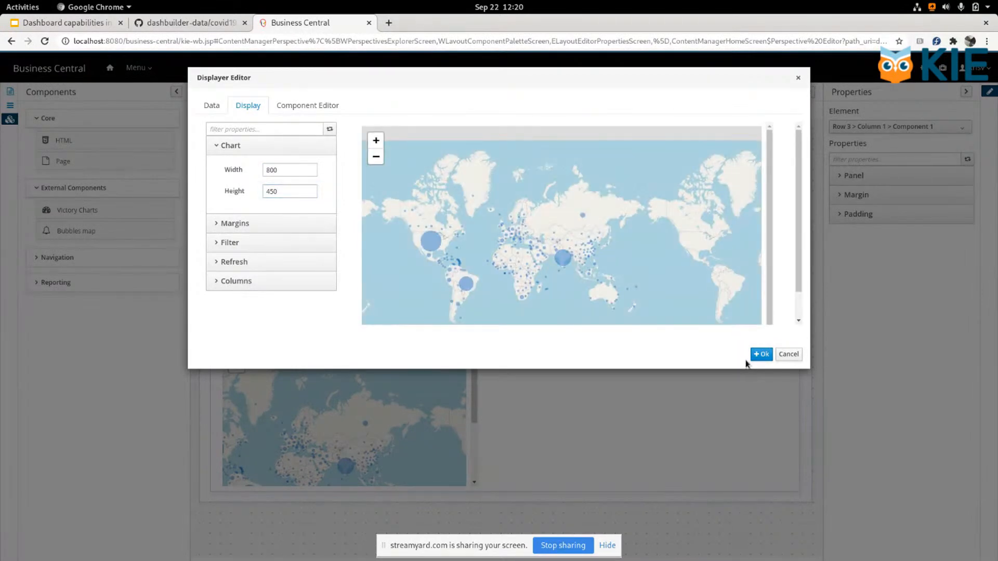
click(762, 355)
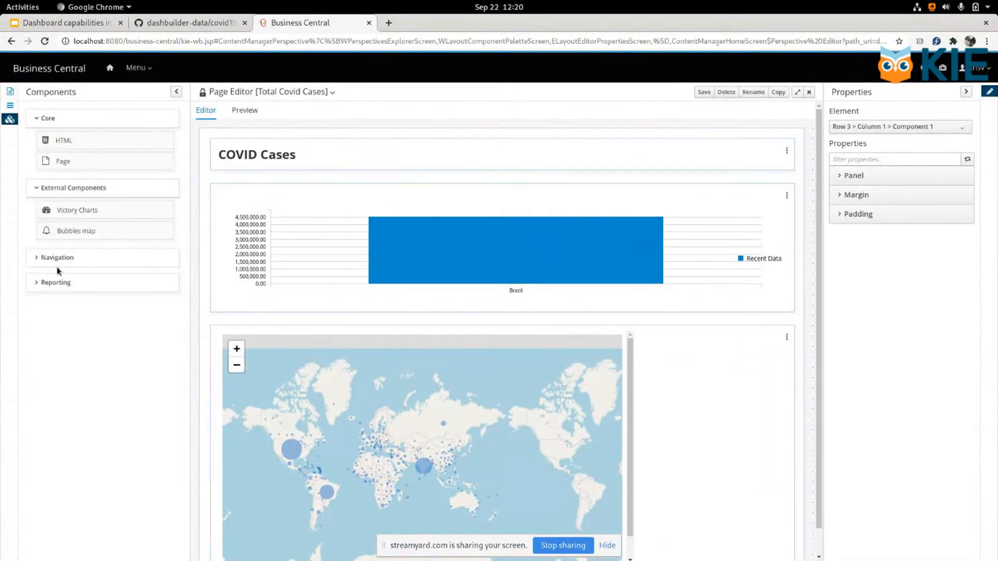
Step: Insert a Filter component between the page heading and the bar chart, using the COVID Cases data set with Country/Region entries
click(53, 282)
drag(78, 492, 340, 180)
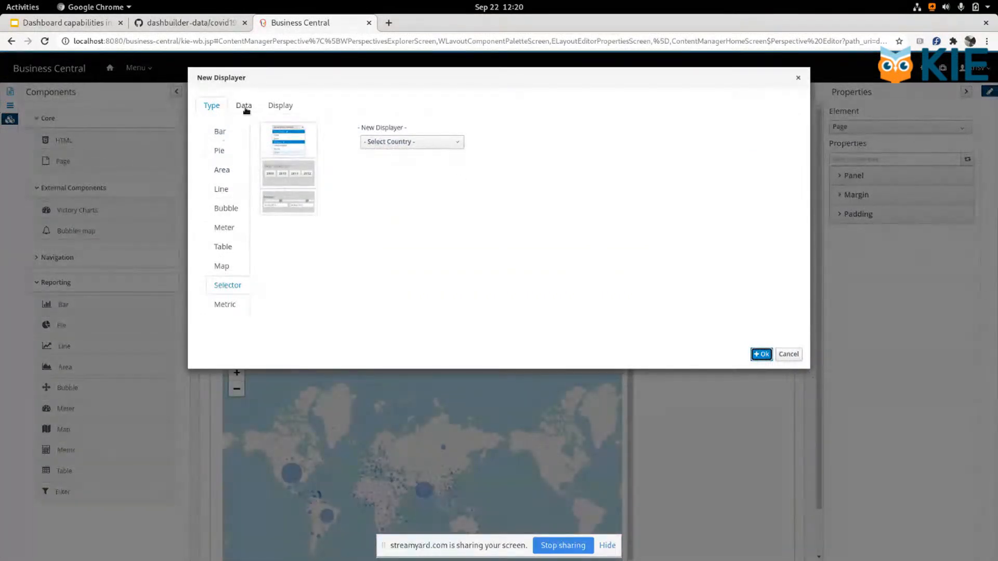
click(244, 109)
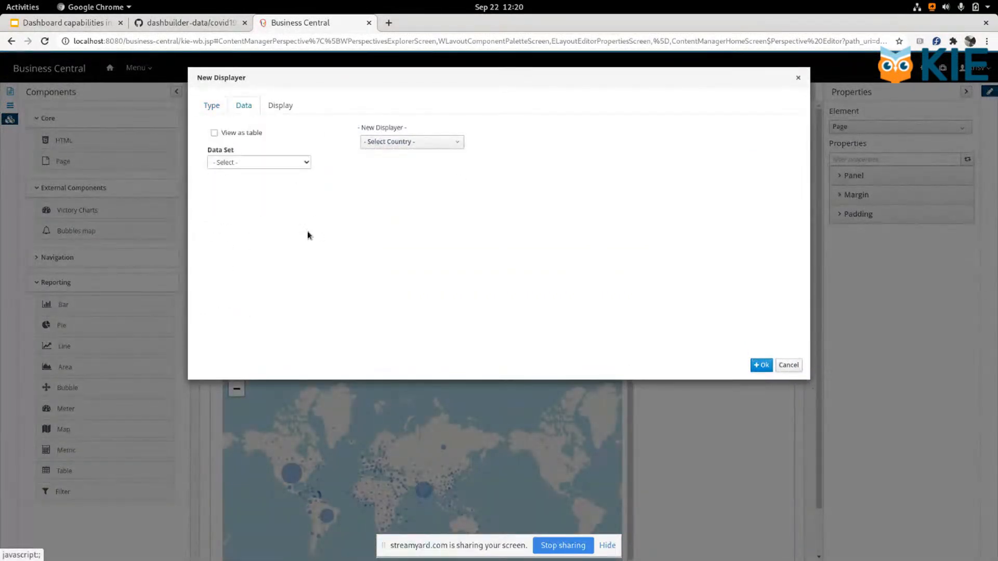
click(273, 164)
click(248, 182)
click(249, 216)
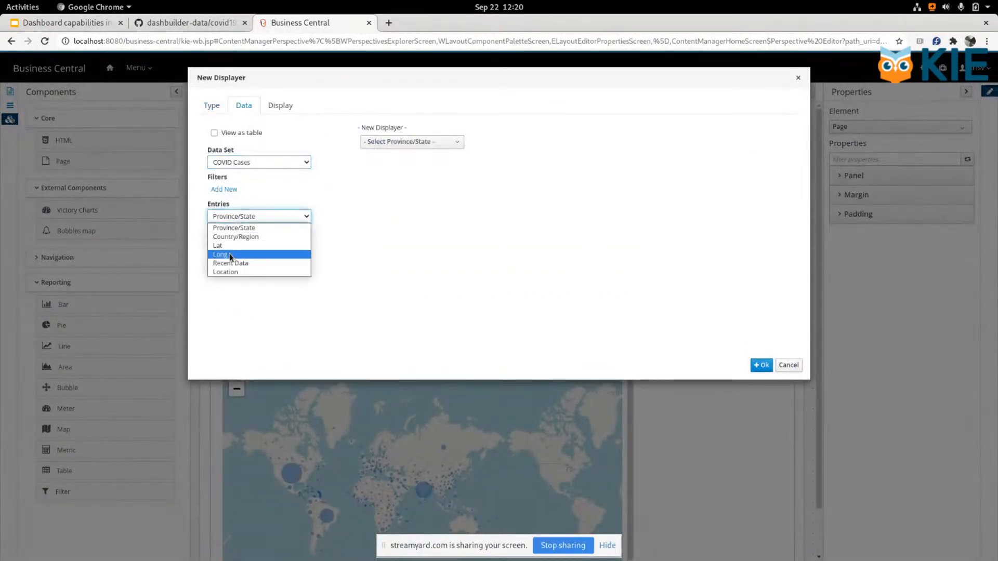
click(239, 235)
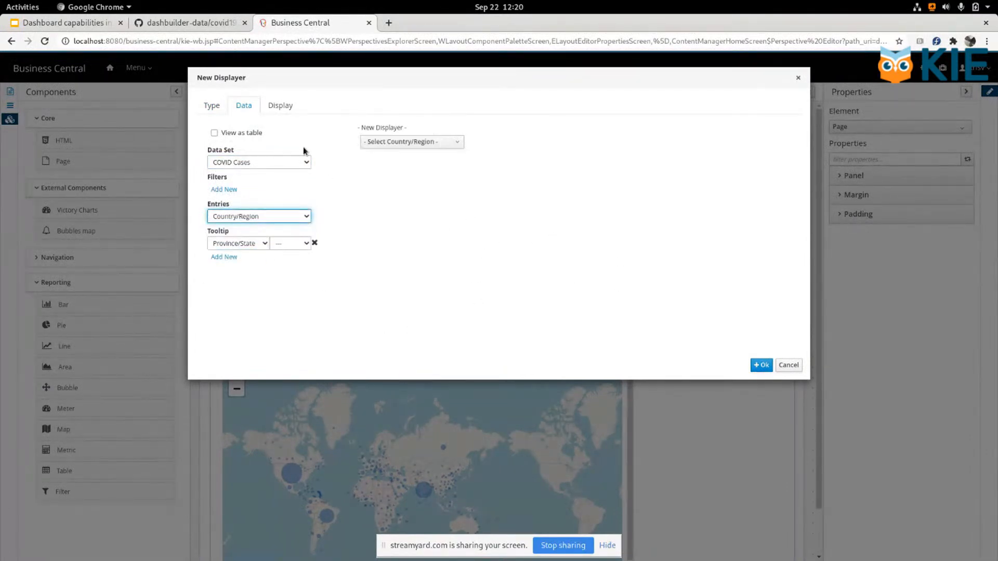
Step: Hide the new country filter's title and add the filter to the page
click(280, 105)
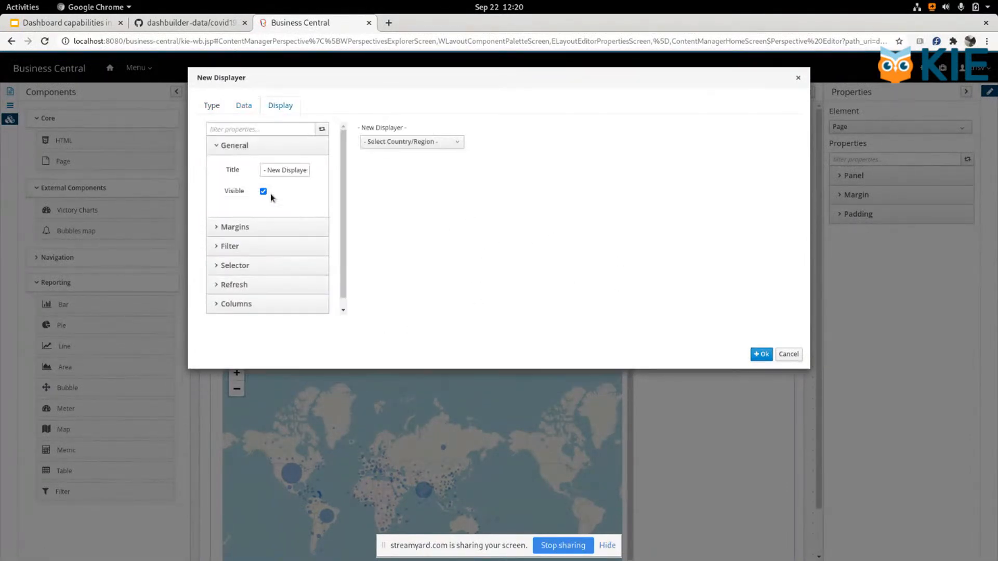
click(263, 191)
click(751, 355)
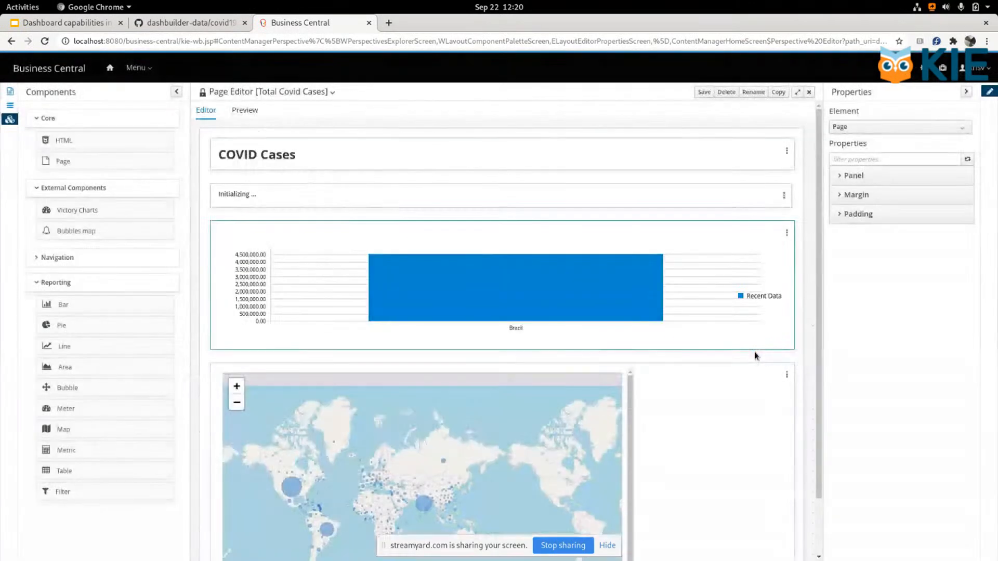
Step: Remove the bar chart and set the bubbles map's filter option to listen to others
click(786, 238)
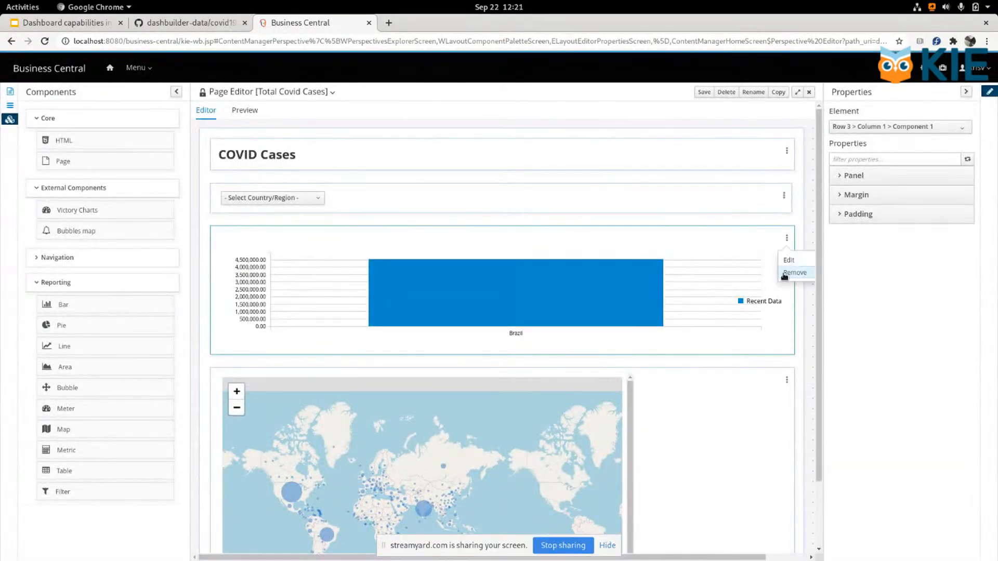
click(800, 273)
click(792, 239)
click(793, 258)
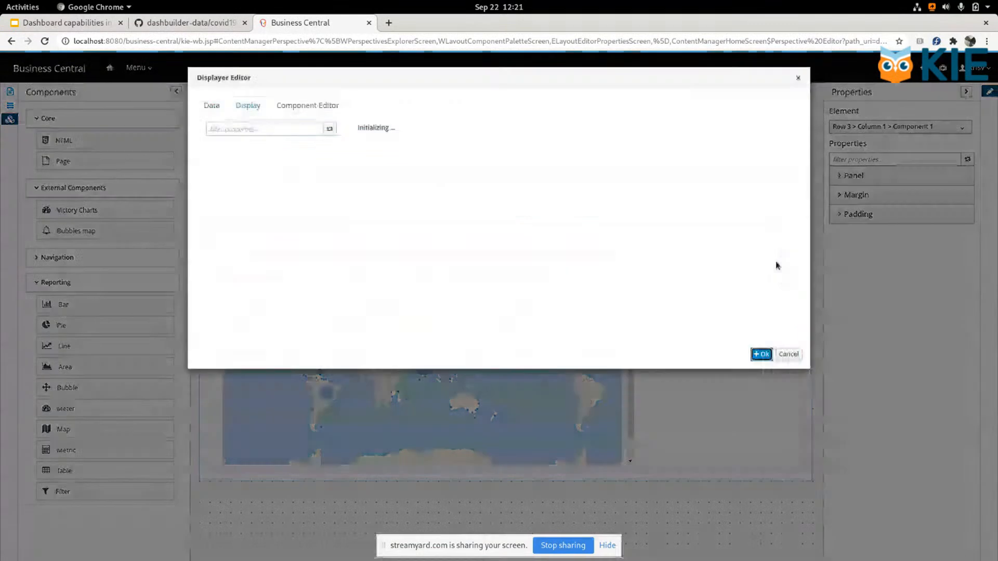
click(250, 105)
click(234, 185)
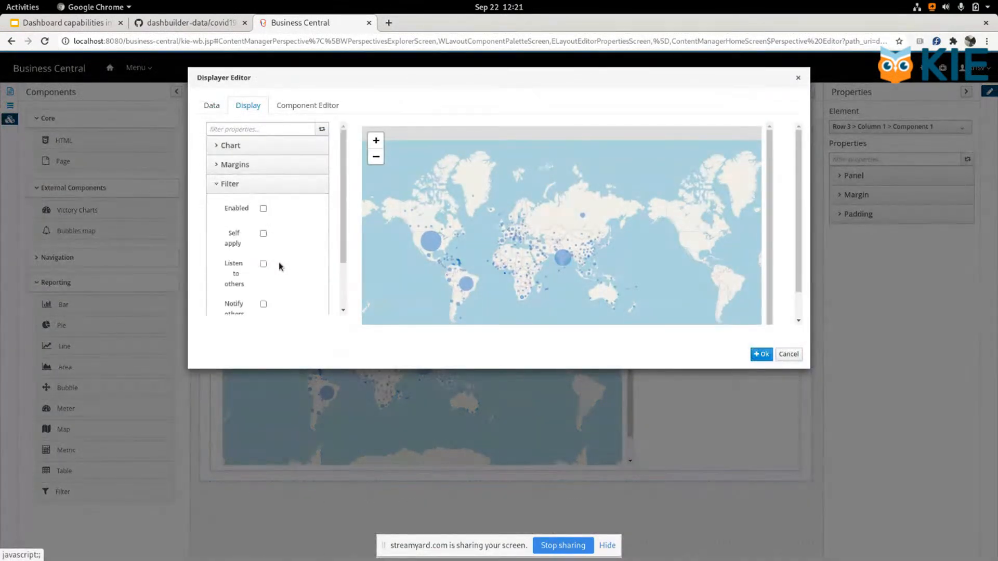
click(263, 264)
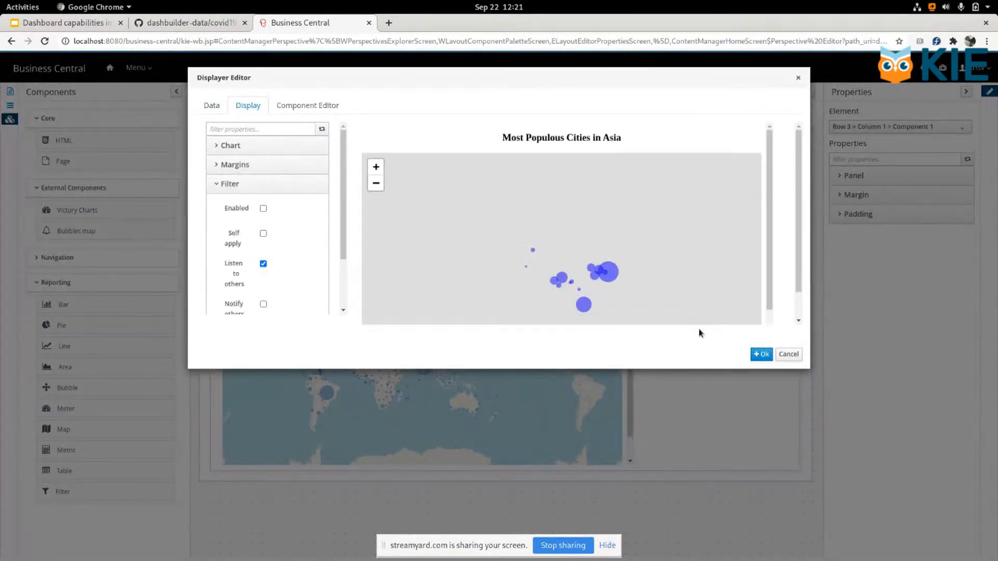
click(761, 354)
Step: Test the country filter on the map by choosing Bahamas, clearing the selection, and choosing Burma
click(288, 198)
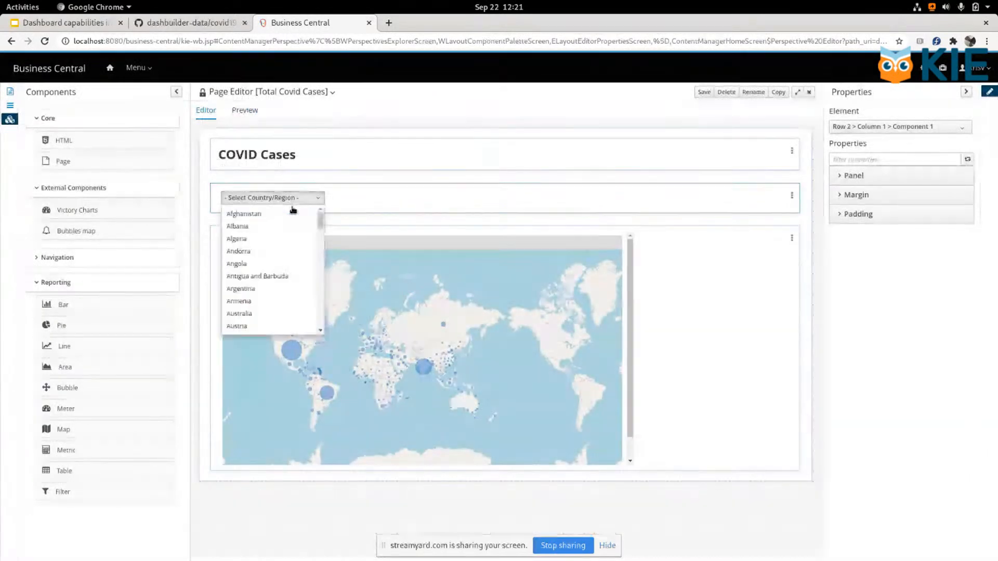
scroll(270, 311, down, 2)
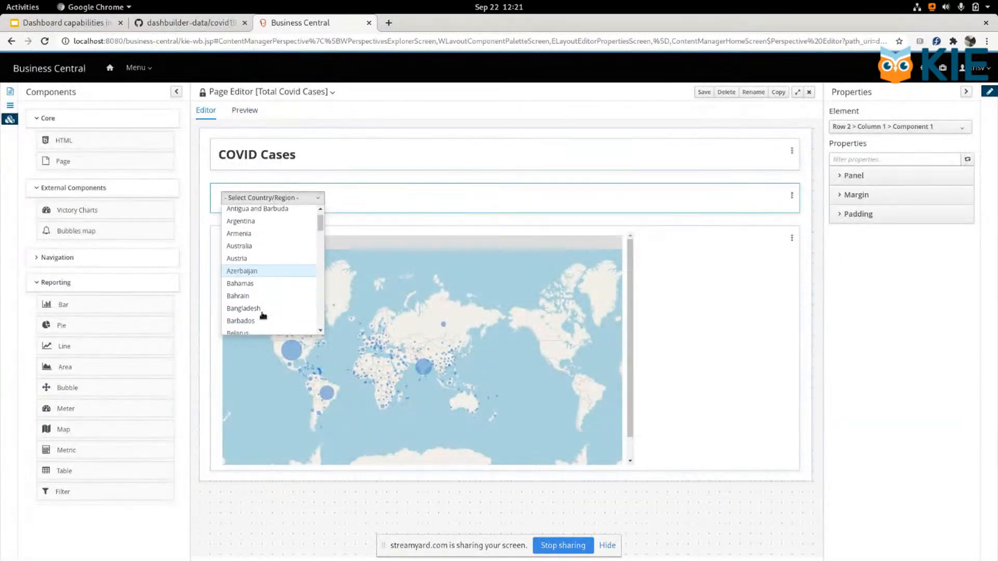
click(253, 275)
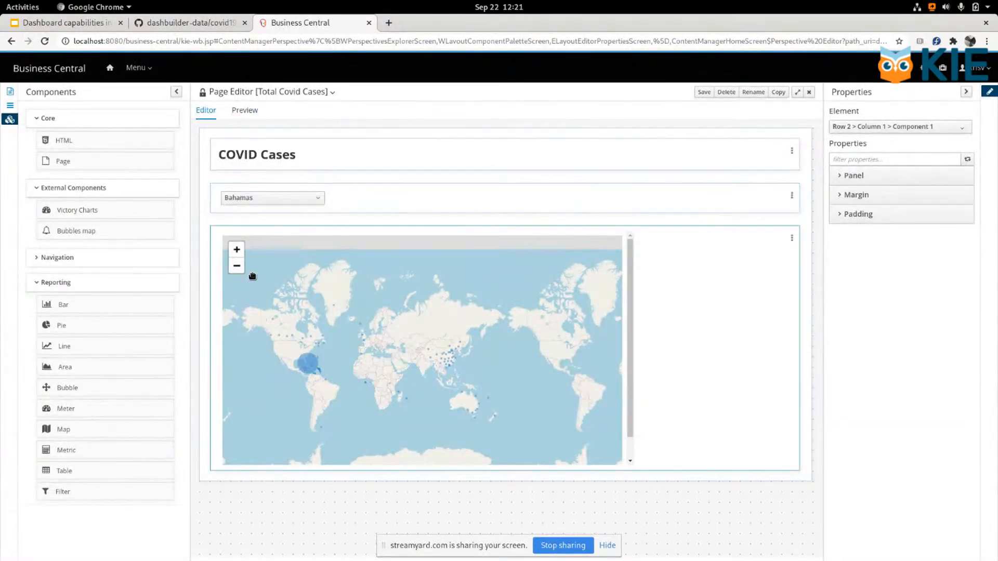
click(276, 198)
click(307, 343)
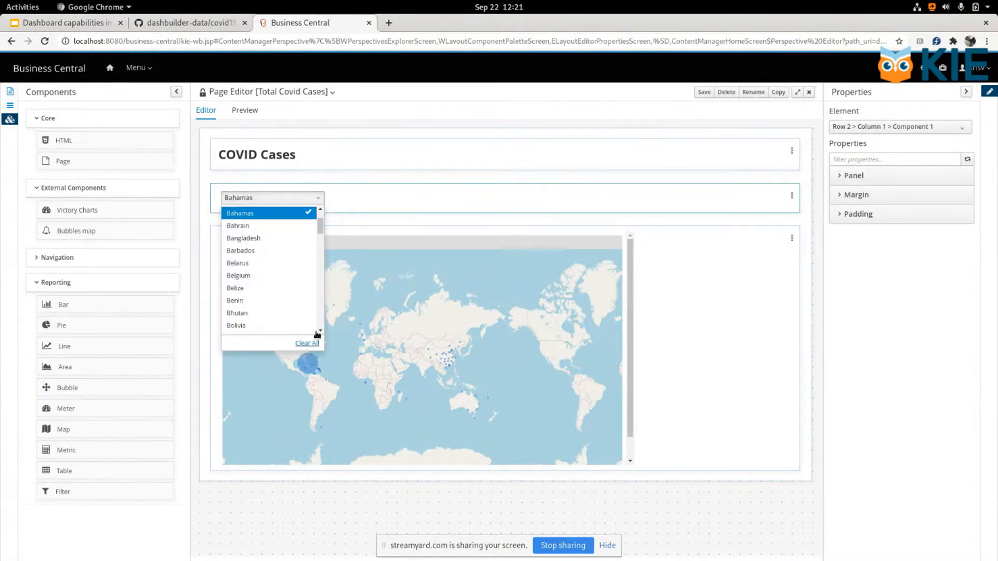
click(287, 200)
scroll(265, 297, down, 3)
click(260, 303)
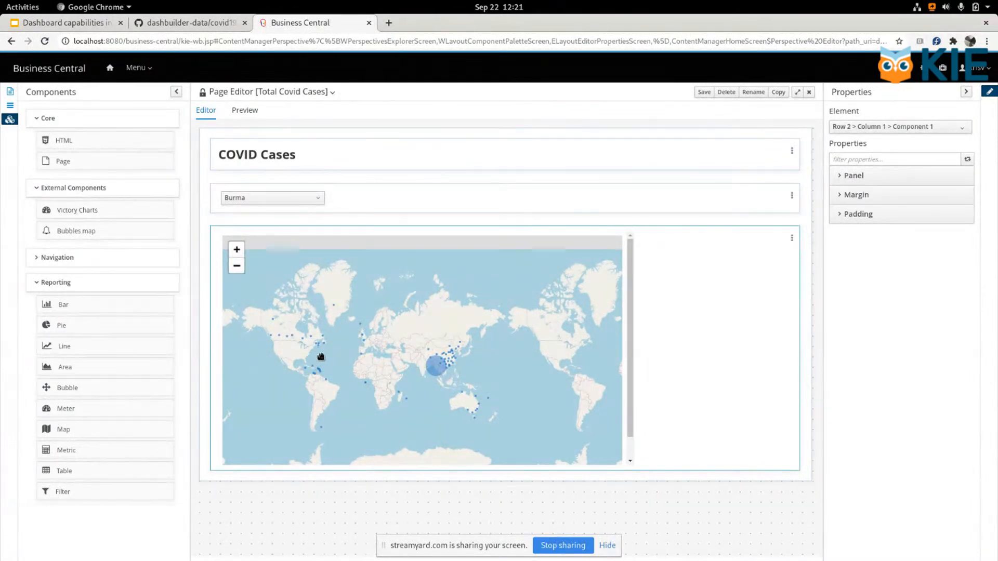
Step: Set the bubbles map's Bubble Min Radius to 0
click(791, 238)
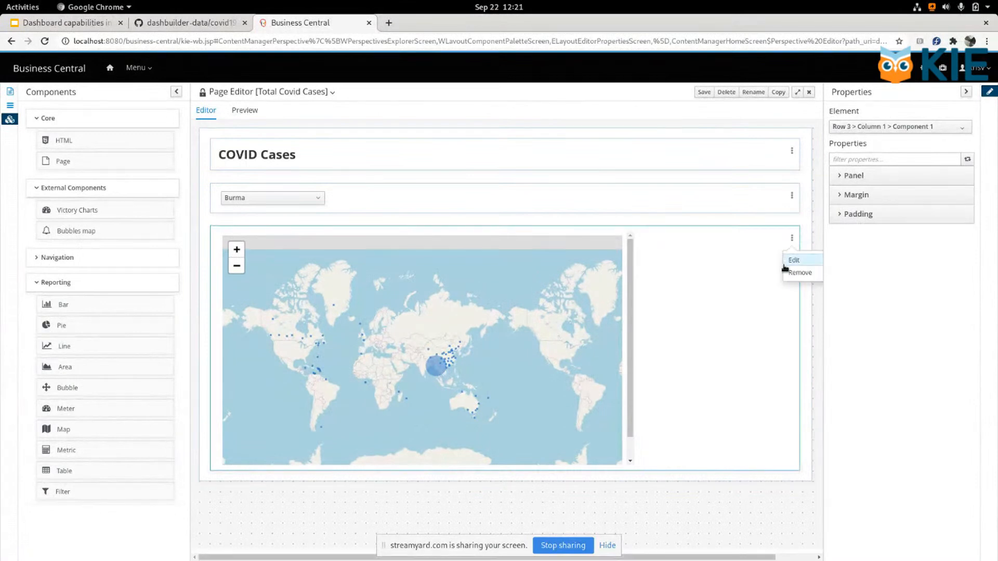
click(794, 260)
click(308, 105)
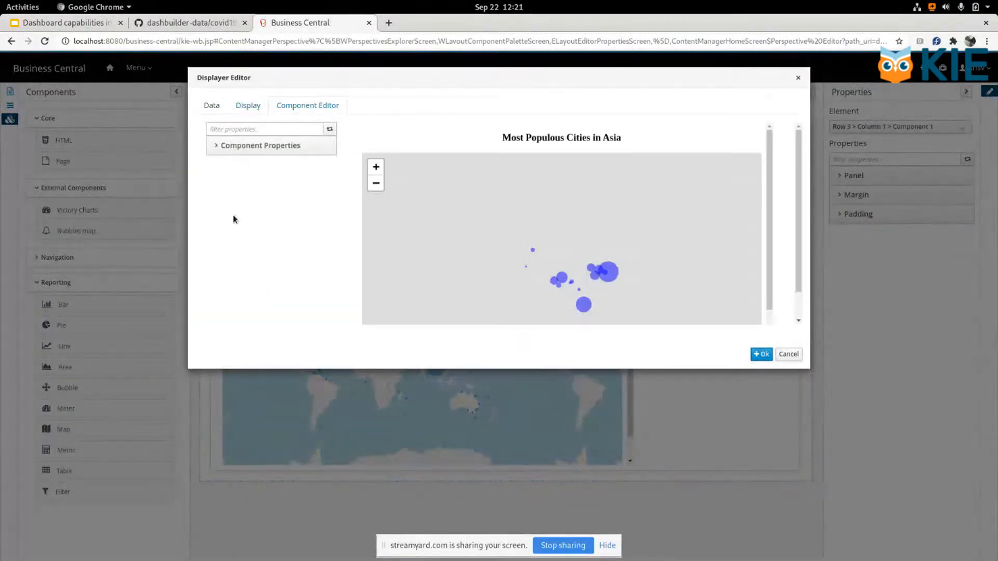
click(267, 147)
scroll(265, 223, down, 3)
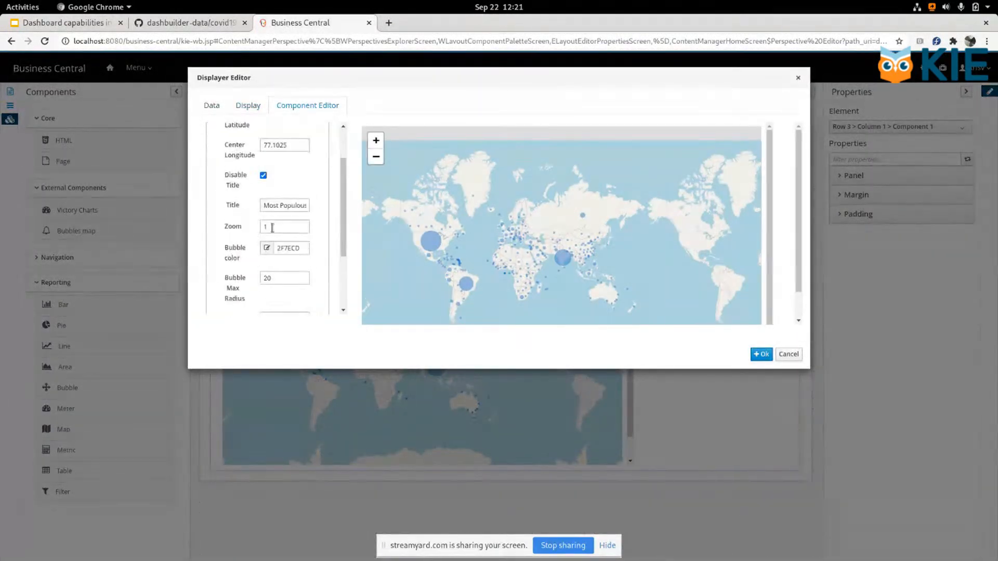
scroll(266, 233, down, 1)
double_click(277, 238)
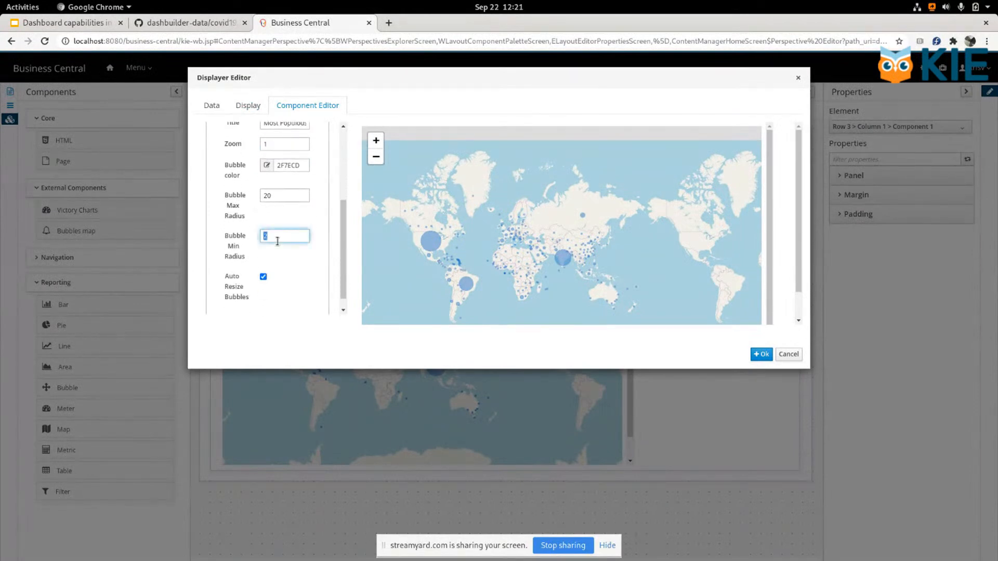
text(0)
click(759, 354)
Step: Add Brazil to the country filter's selection to check the map, and save the page
click(292, 200)
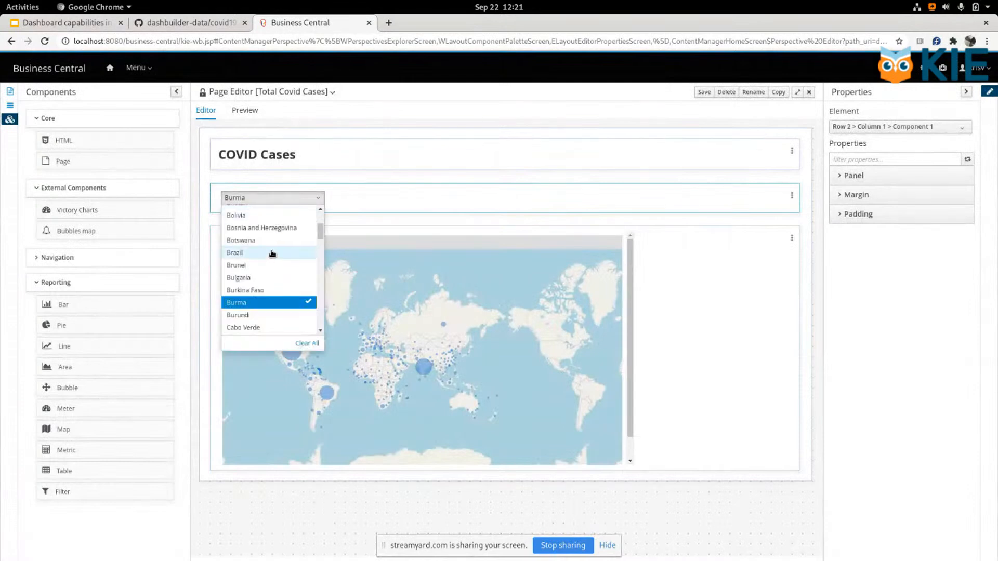
click(294, 253)
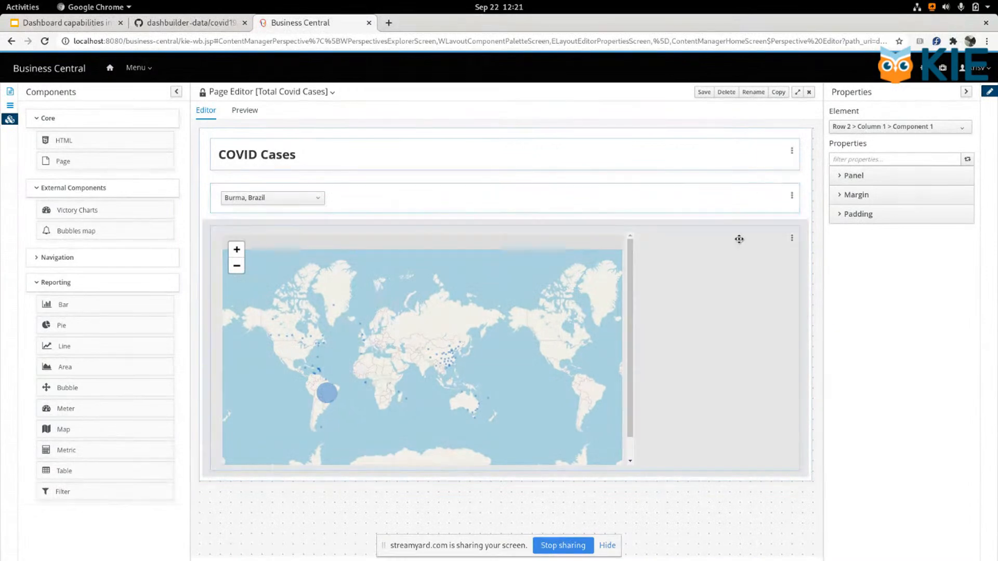
click(703, 92)
click(631, 126)
Step: Open Dashbuilder Data Transfer from the administration settings and start a custom export
click(922, 69)
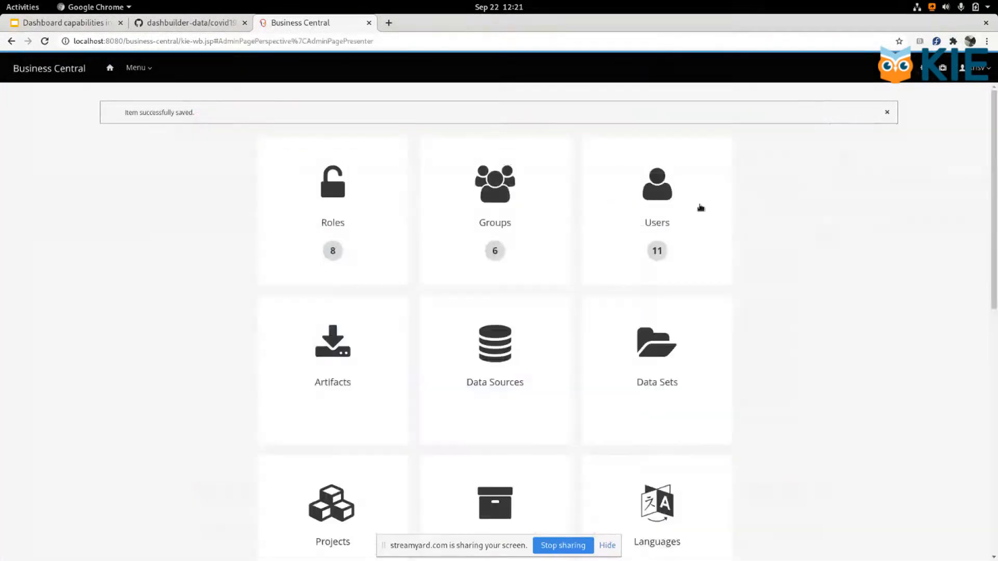
scroll(613, 209, down, 9)
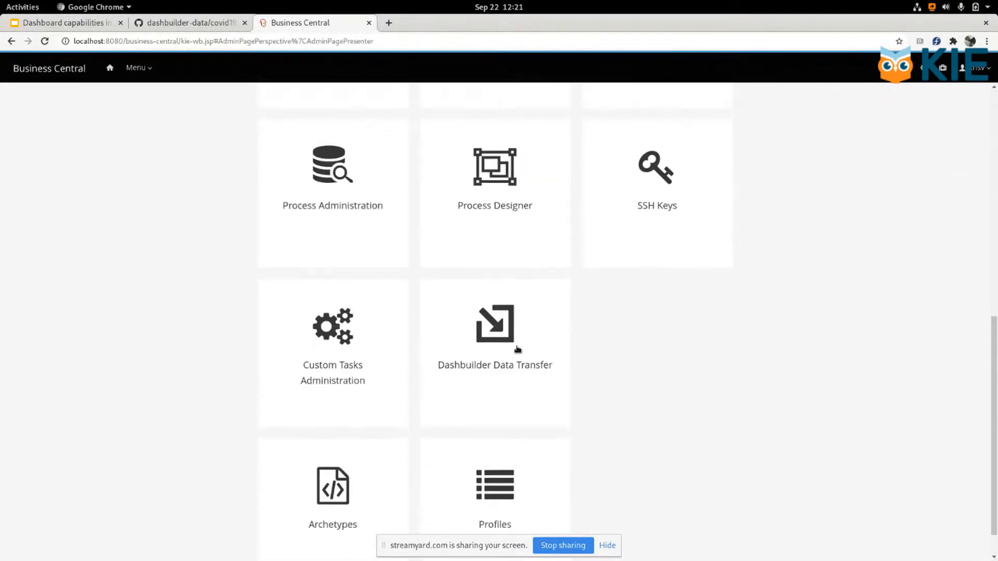
click(518, 350)
click(121, 208)
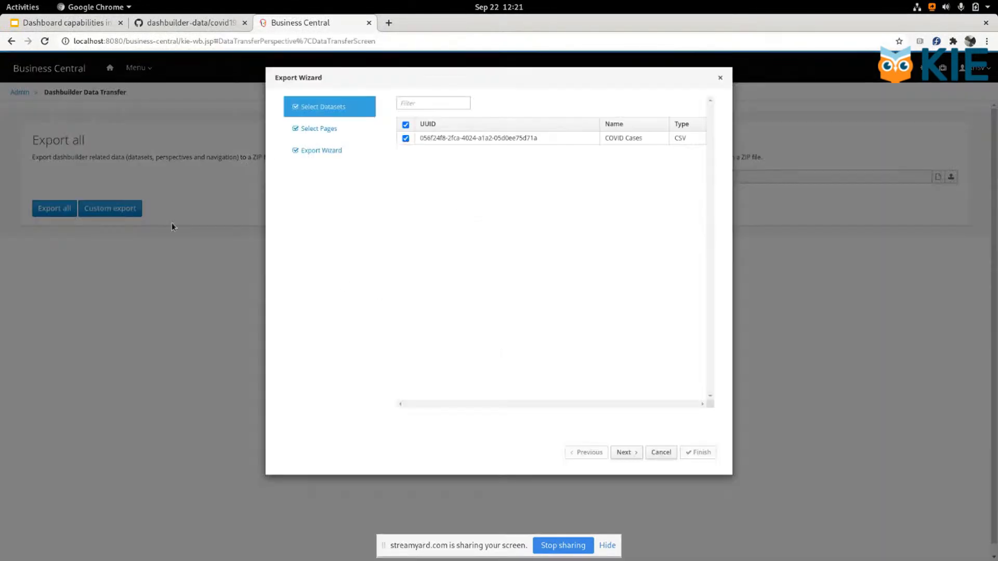
Step: Review the COVID Cases dataset, Total Covid Cases page and summary in the Export Wizard, and cancel it without downloading
click(336, 131)
click(343, 107)
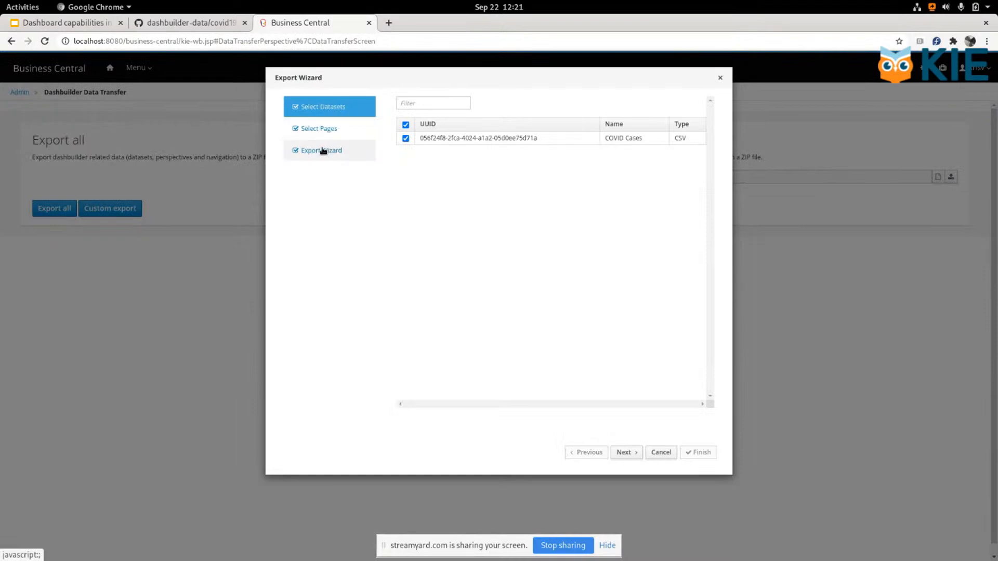
click(343, 129)
click(353, 107)
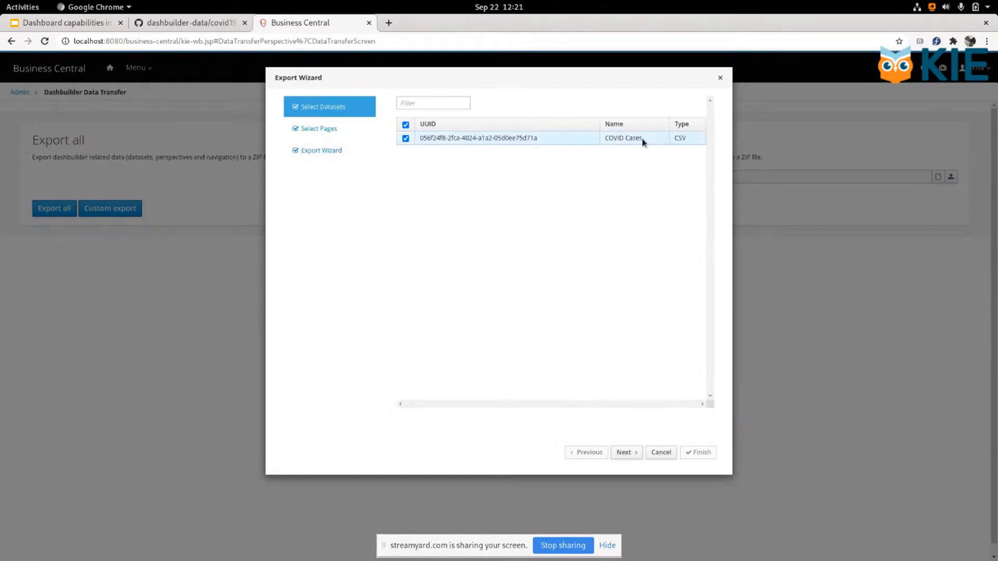
drag(650, 142, 602, 138)
click(333, 129)
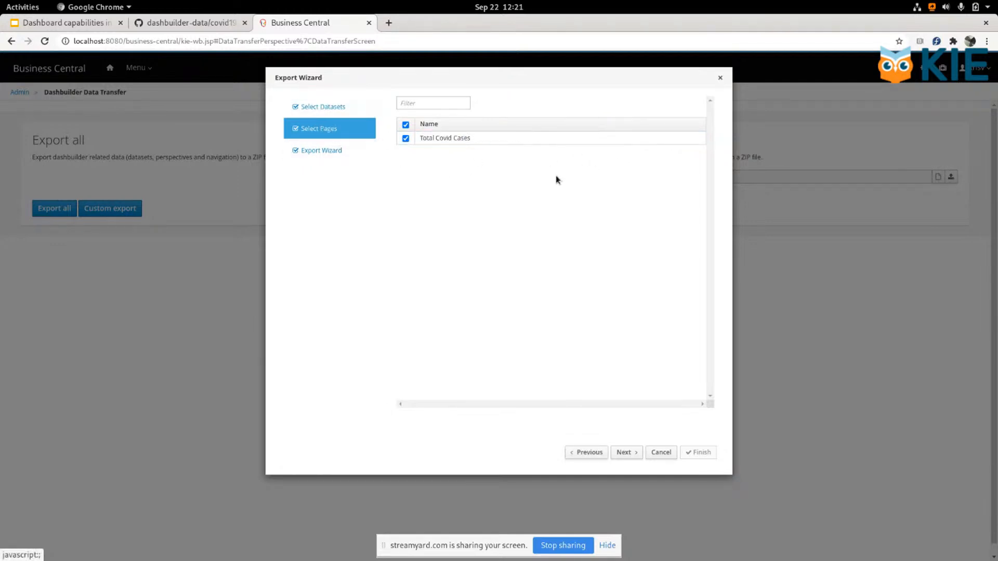
drag(425, 138, 420, 138)
click(516, 209)
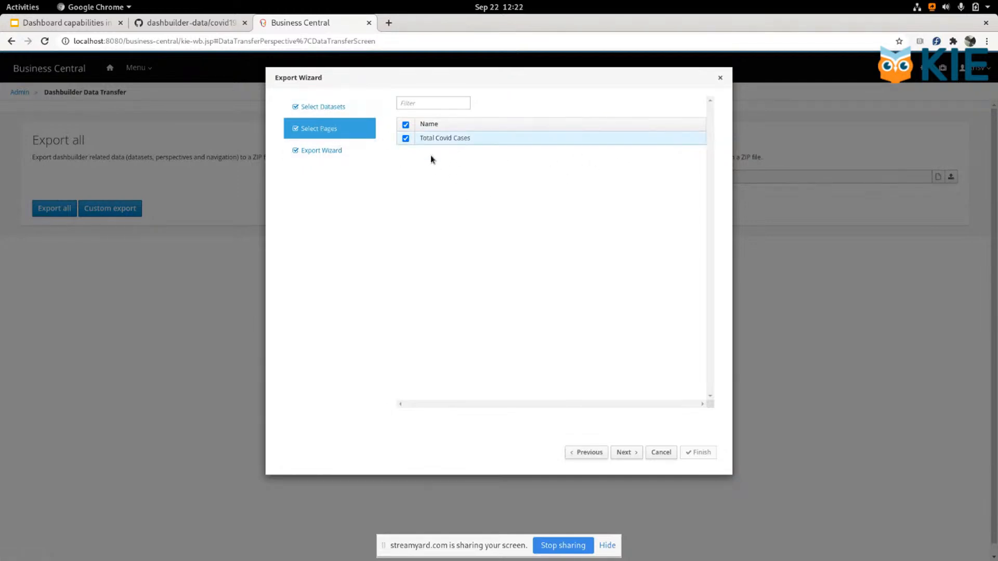
click(335, 159)
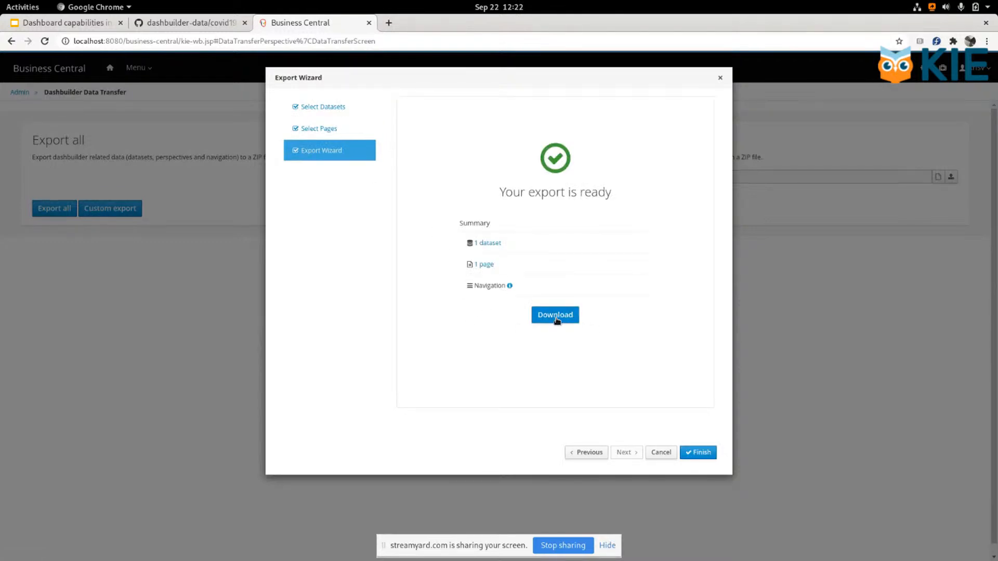
click(660, 452)
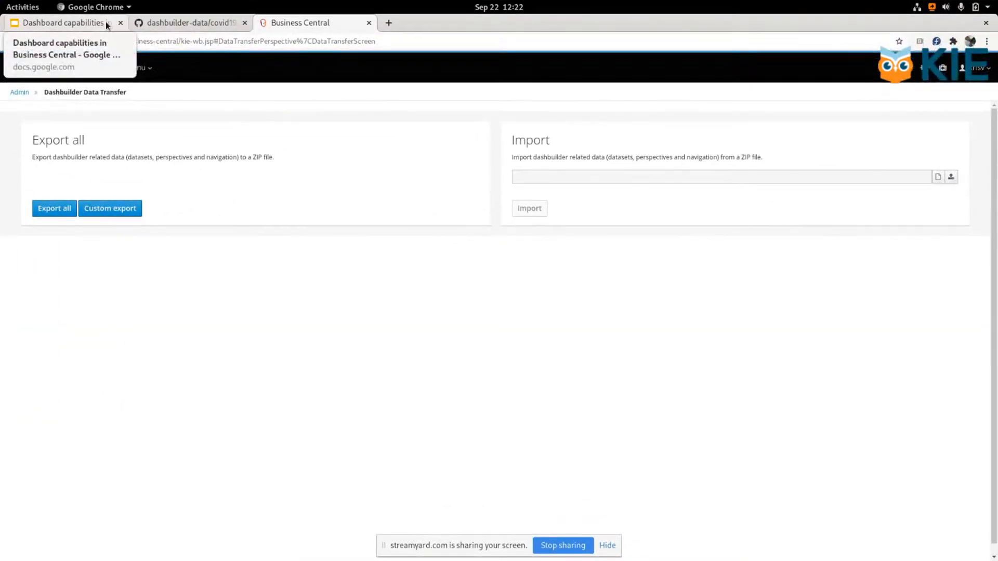
Step: Switch to the Google Slides presentation, present the Data Transfer slide full screen, and end the slideshow
click(108, 26)
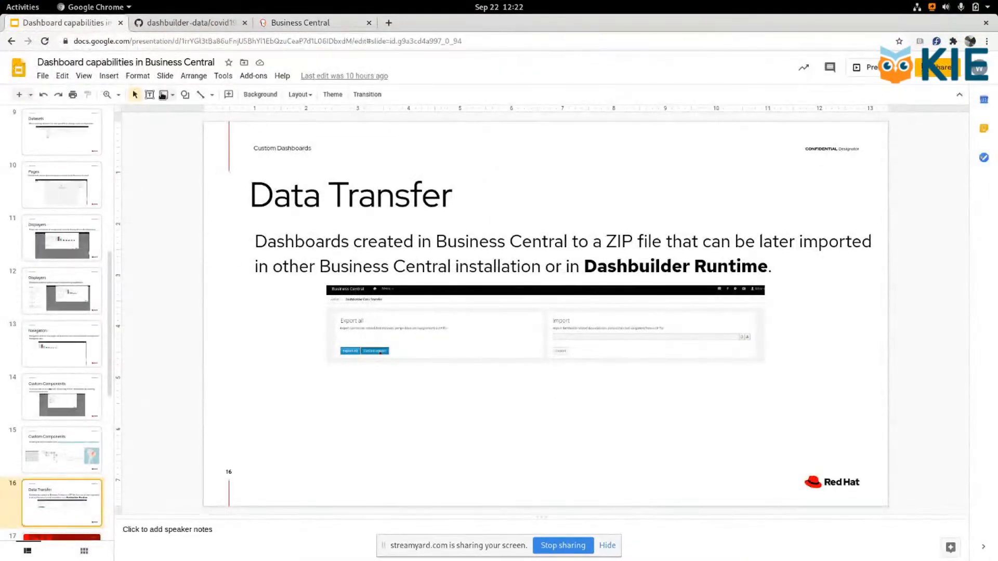
click(85, 75)
click(102, 93)
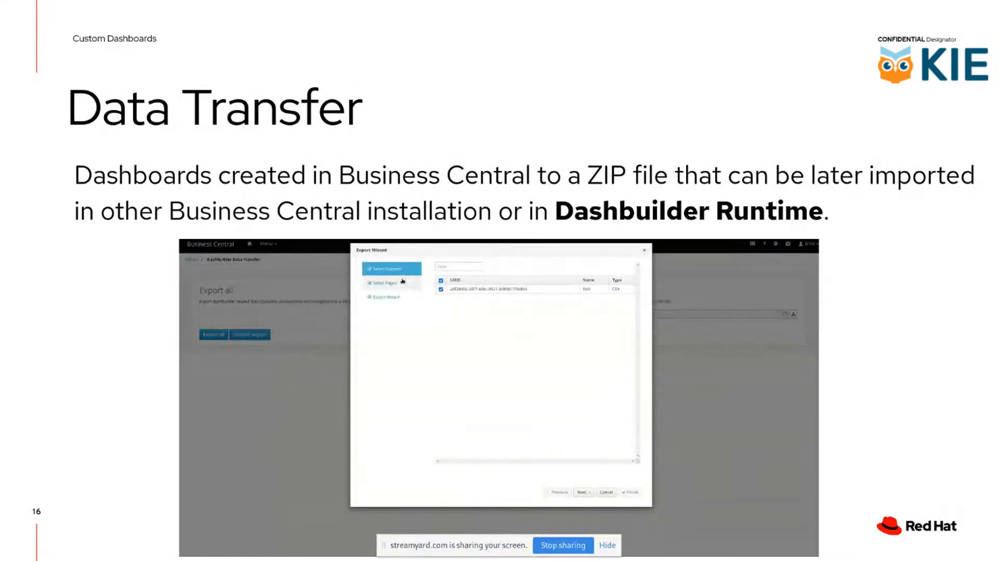
key(Escape)
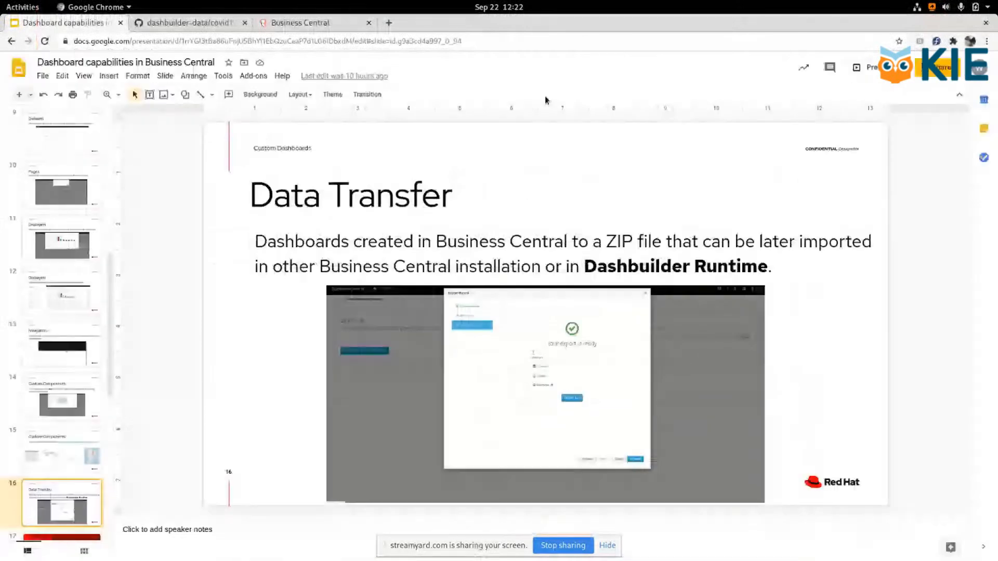
Step: Return to Business Central's Dashbuilder Data Transfer page and choose to wait for the unresponsive browser
click(341, 22)
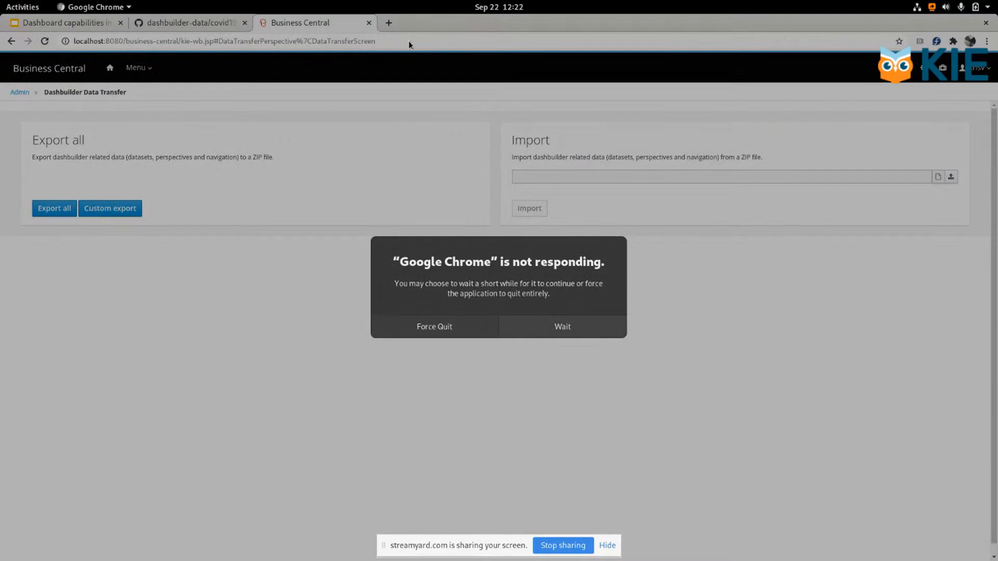
click(563, 328)
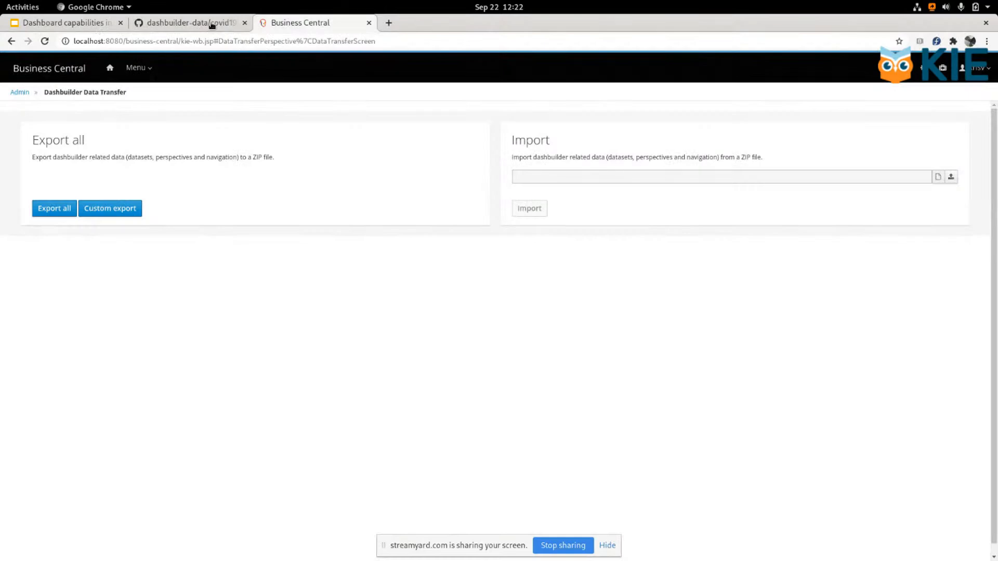
mouse_move(0, 1)
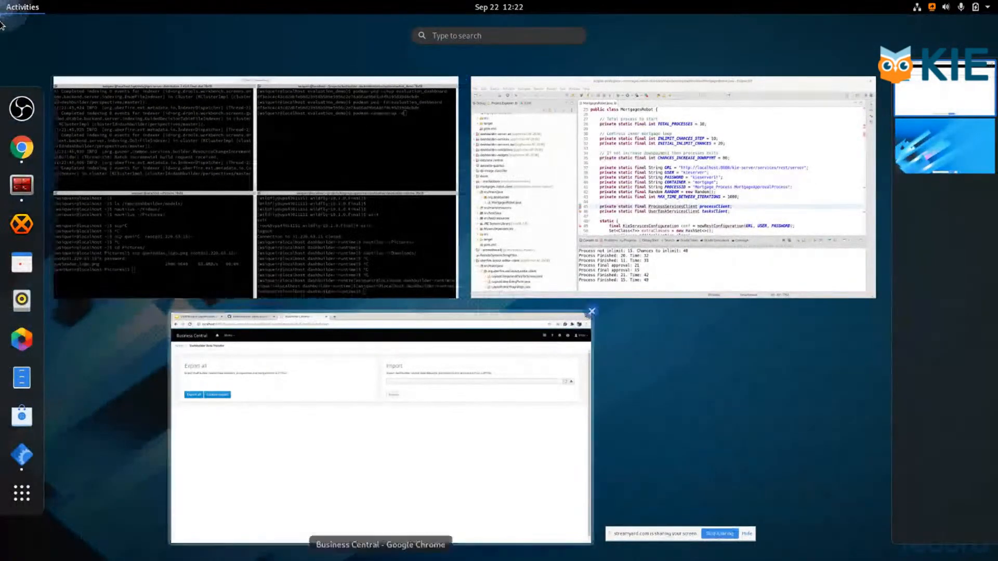
key(Escape)
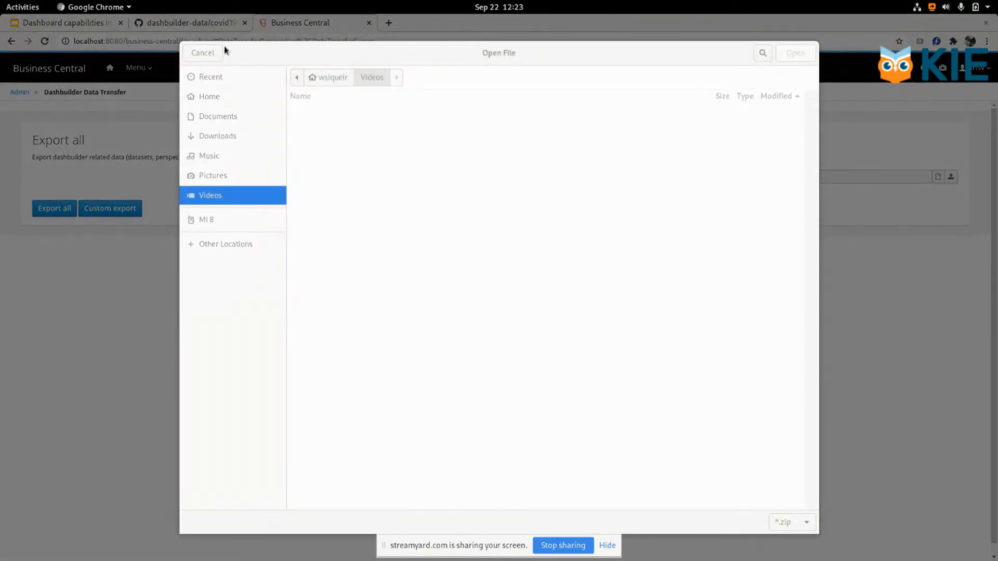
Step: Upload Queimadas no Brasil.zip from the Downloads folder, import its dashboard data, and close the import summary
click(230, 141)
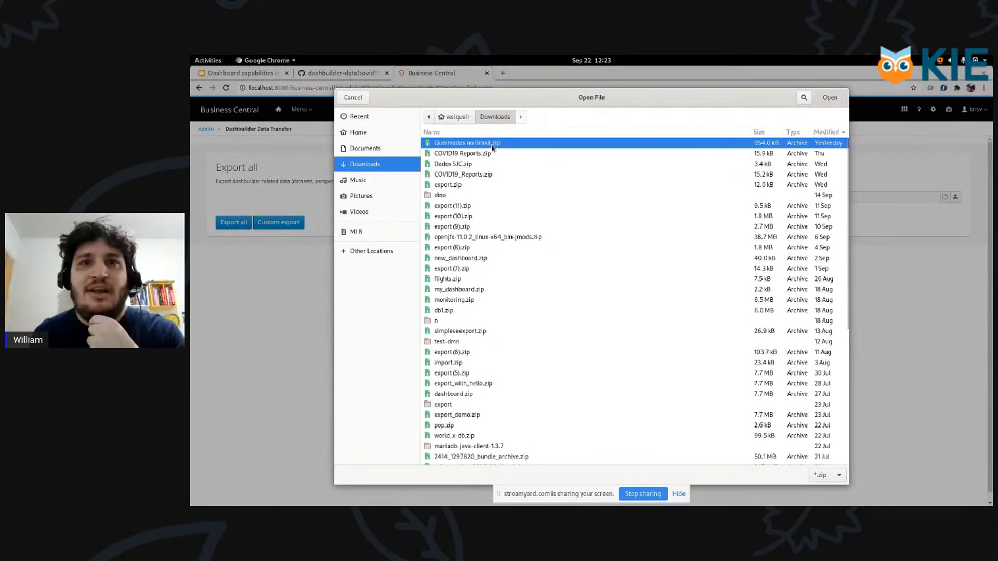
double_click(492, 145)
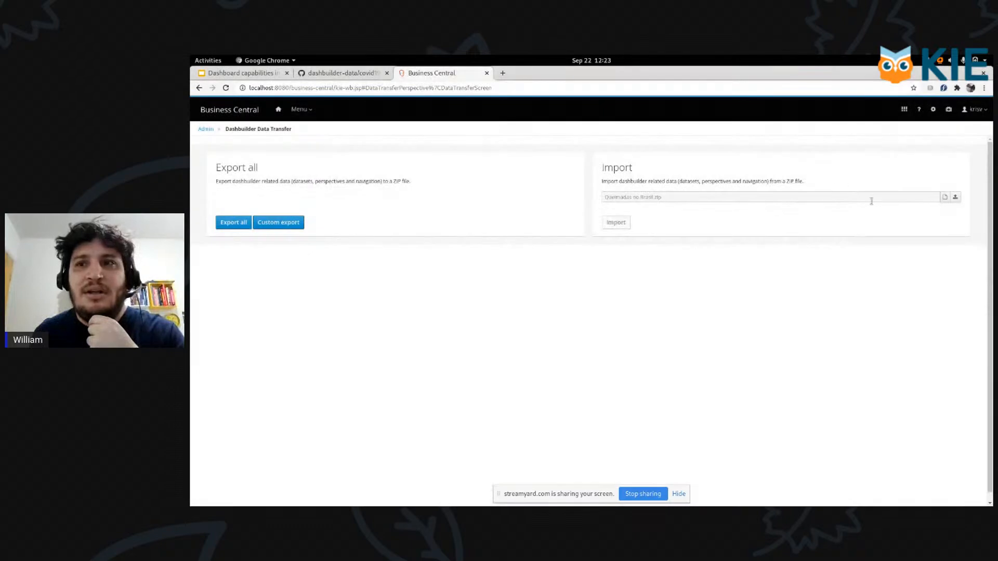
click(955, 197)
click(623, 223)
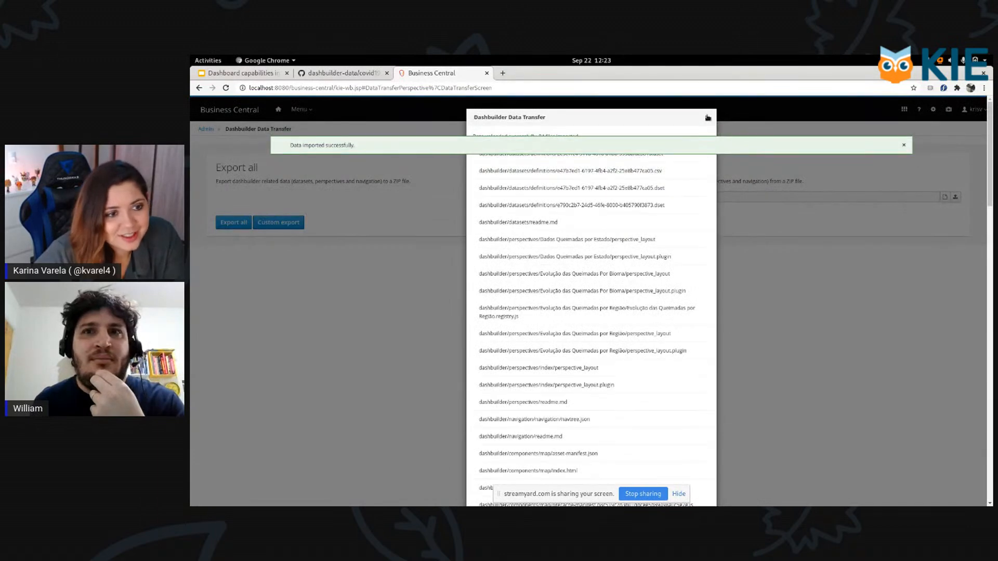
click(708, 118)
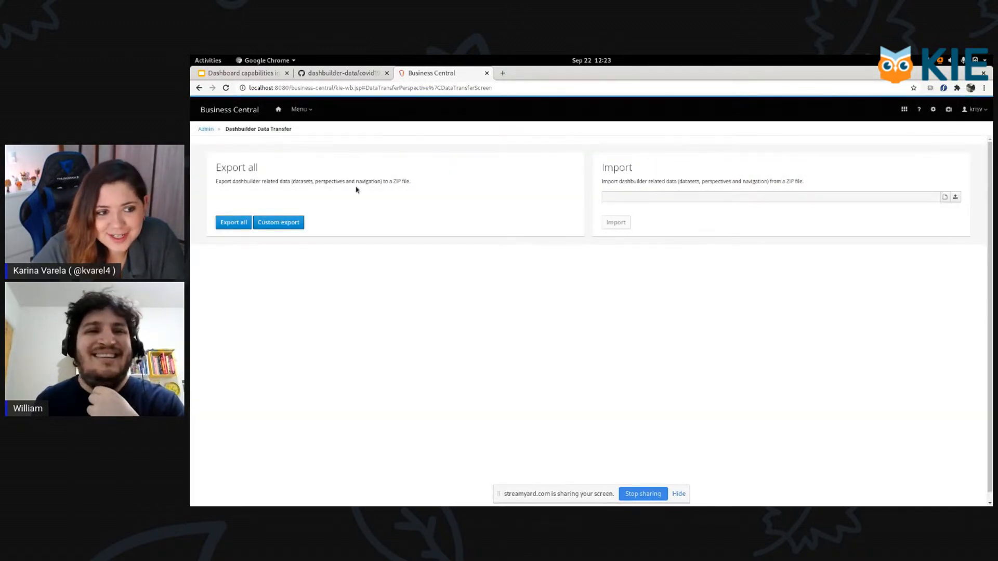
Step: Open the imported Dados Queimadas por Estado page from the pages list, preview it, and return to its editor
click(250, 111)
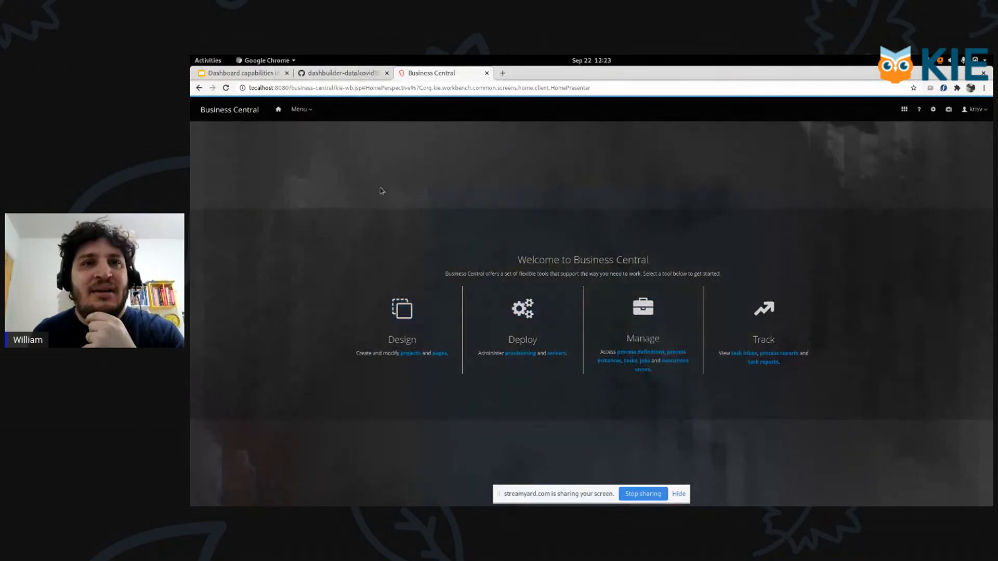
click(440, 353)
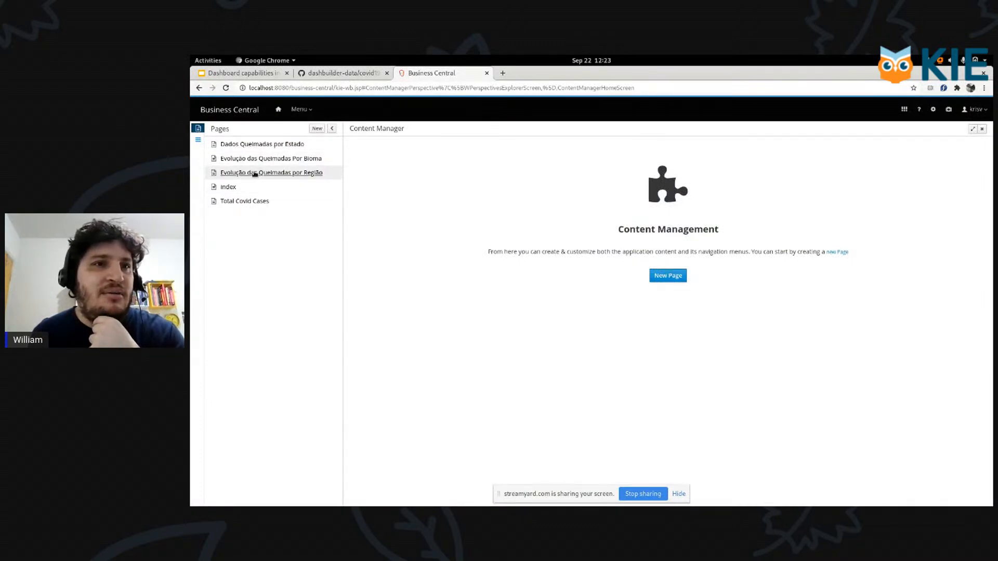
click(270, 144)
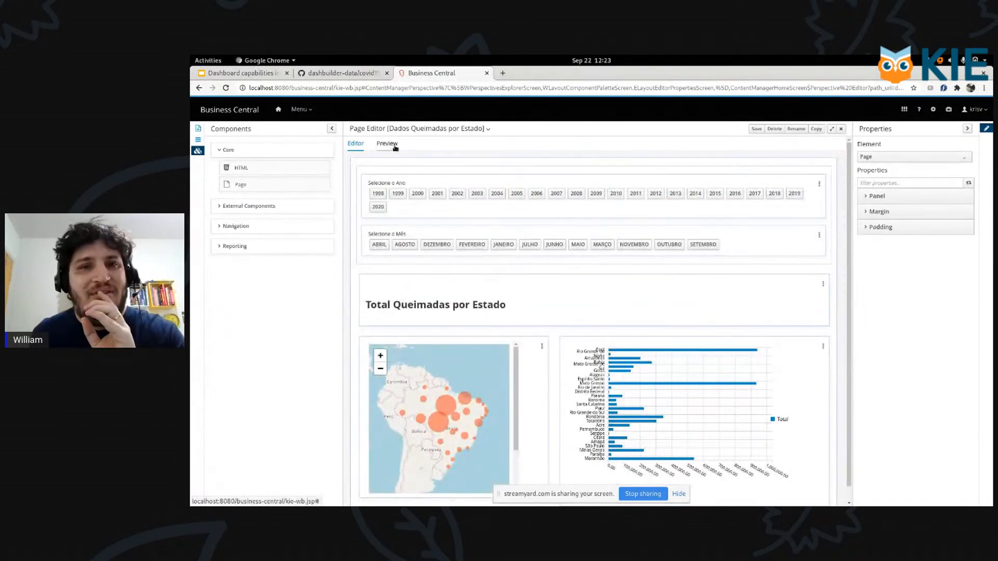
click(391, 145)
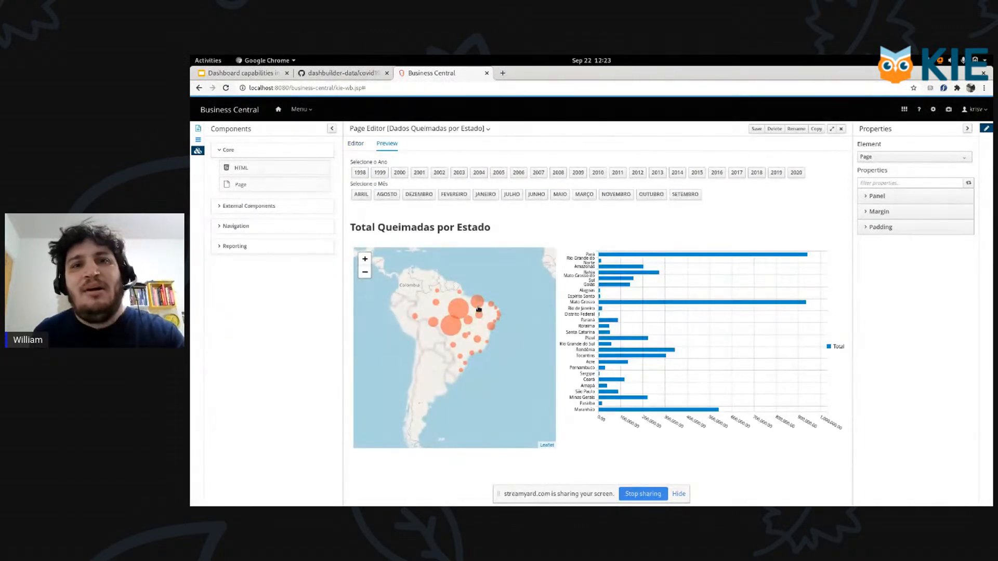
click(359, 146)
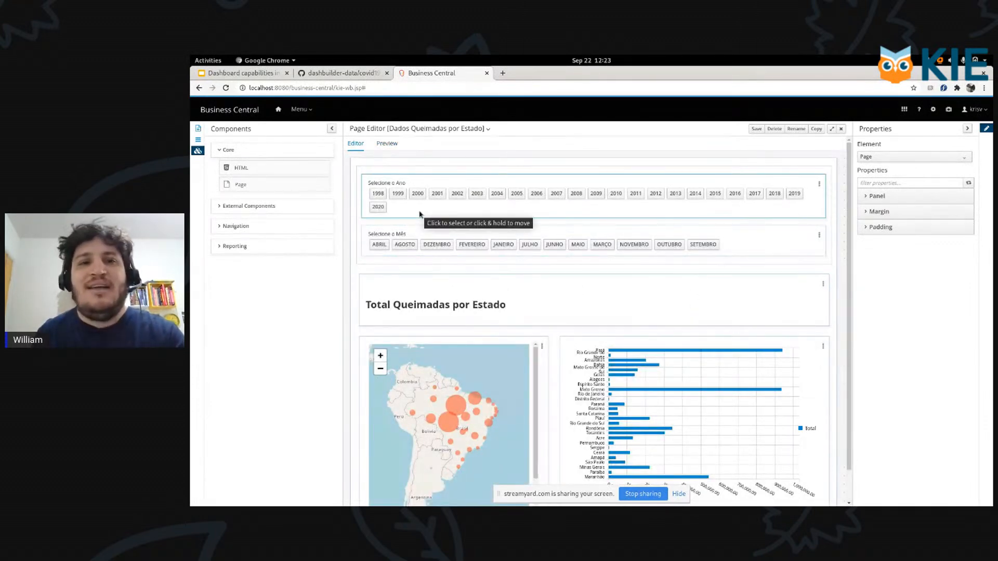
Step: Switch back to the Google Slides deck, show the Data Transfer slide full screen again, and exit the presentation
click(242, 75)
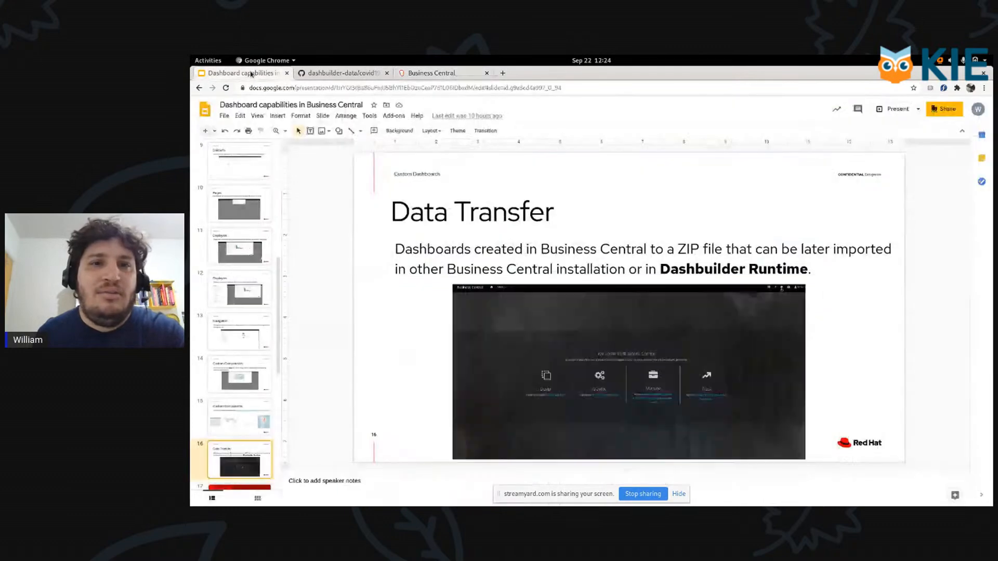
click(257, 116)
click(279, 134)
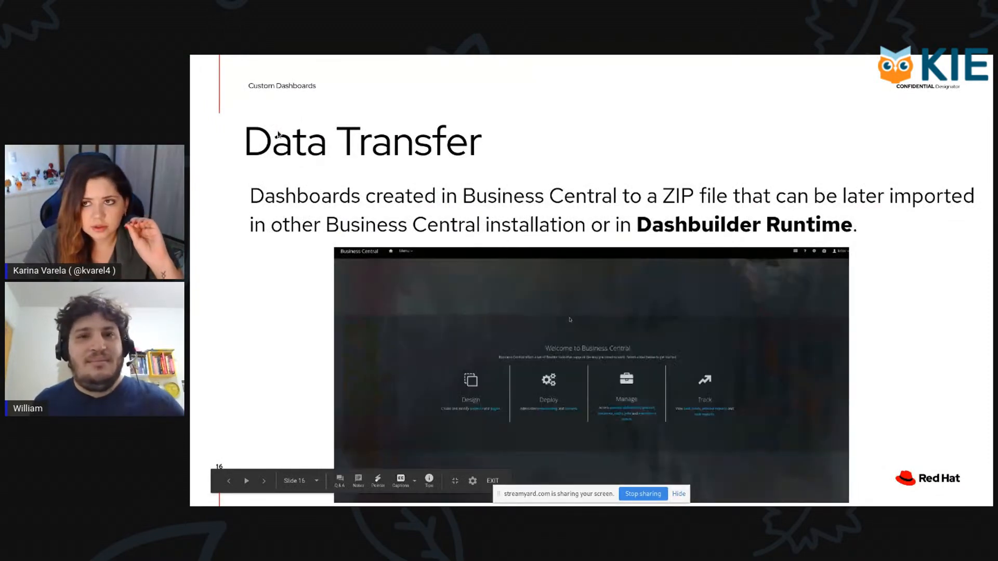
key(Escape)
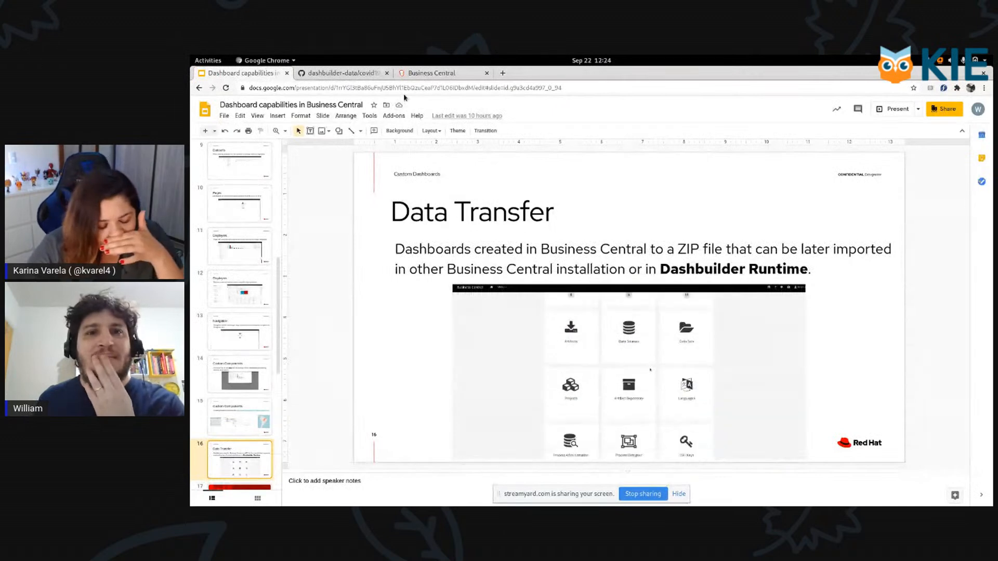